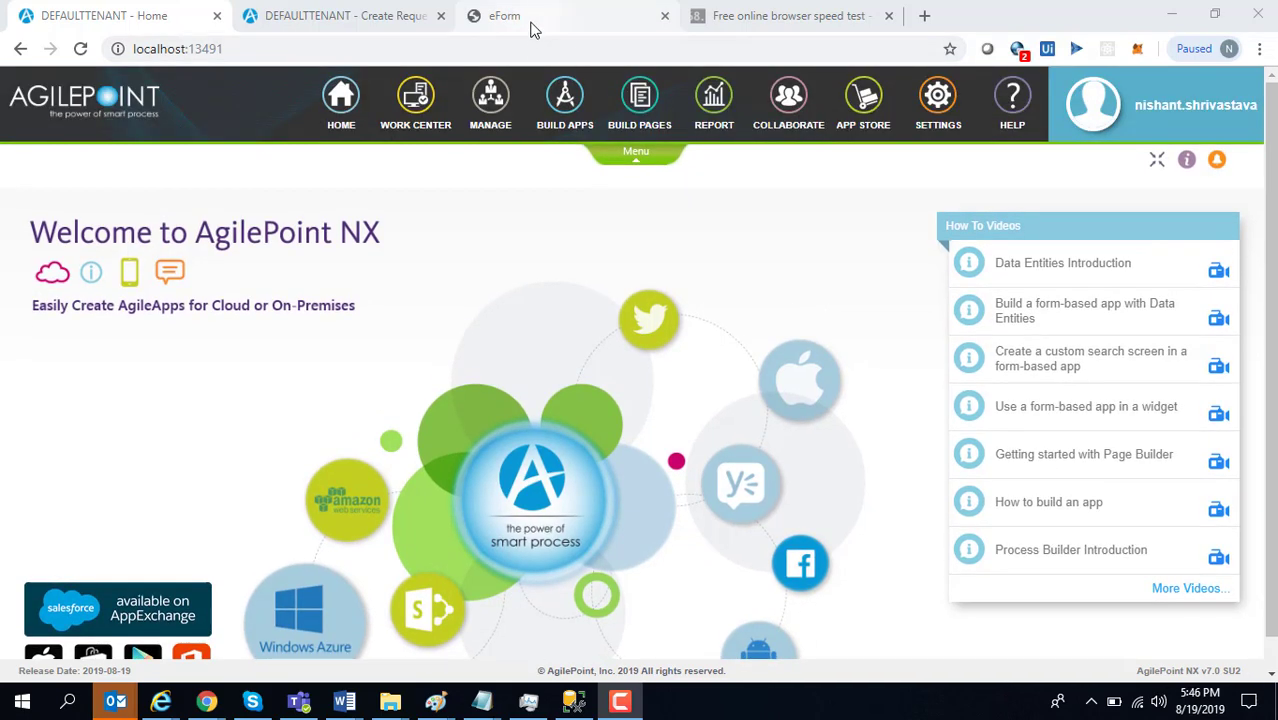
Evaluate FormLoadTimeDetails in the developer tools console for the Customer Order Management eForm
click(533, 28)
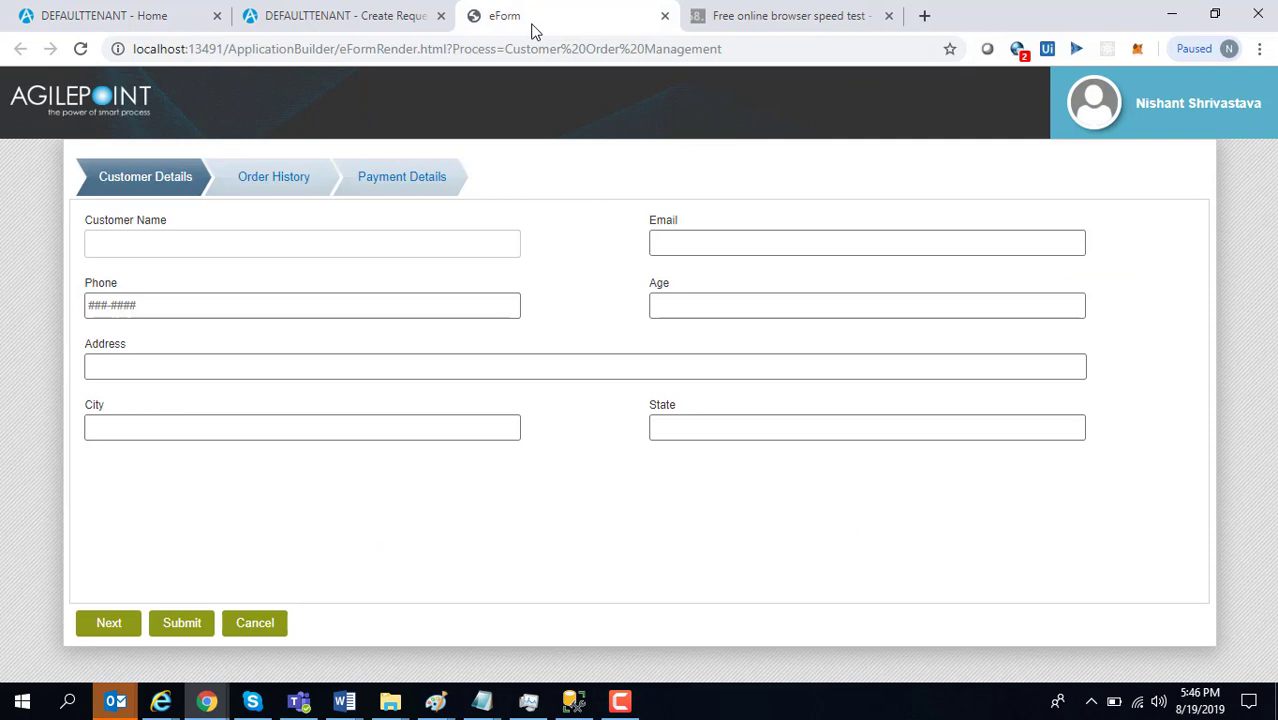
click(489, 52)
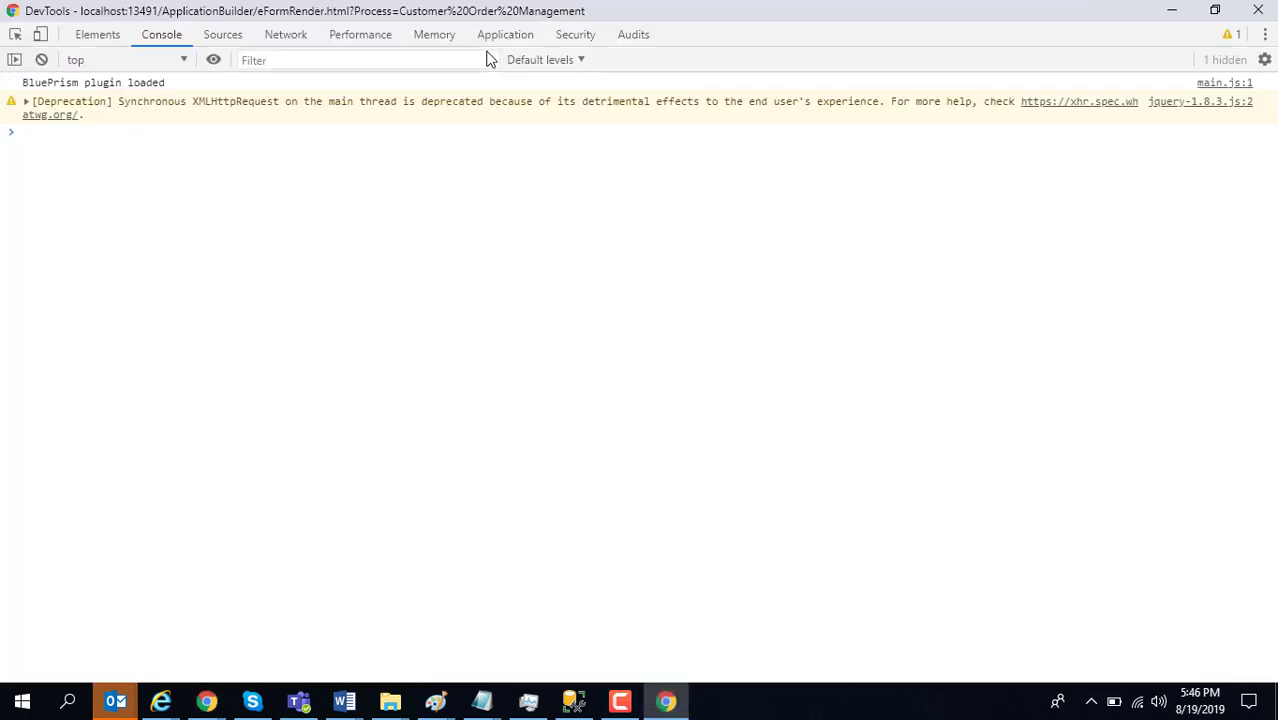
text(FormL)
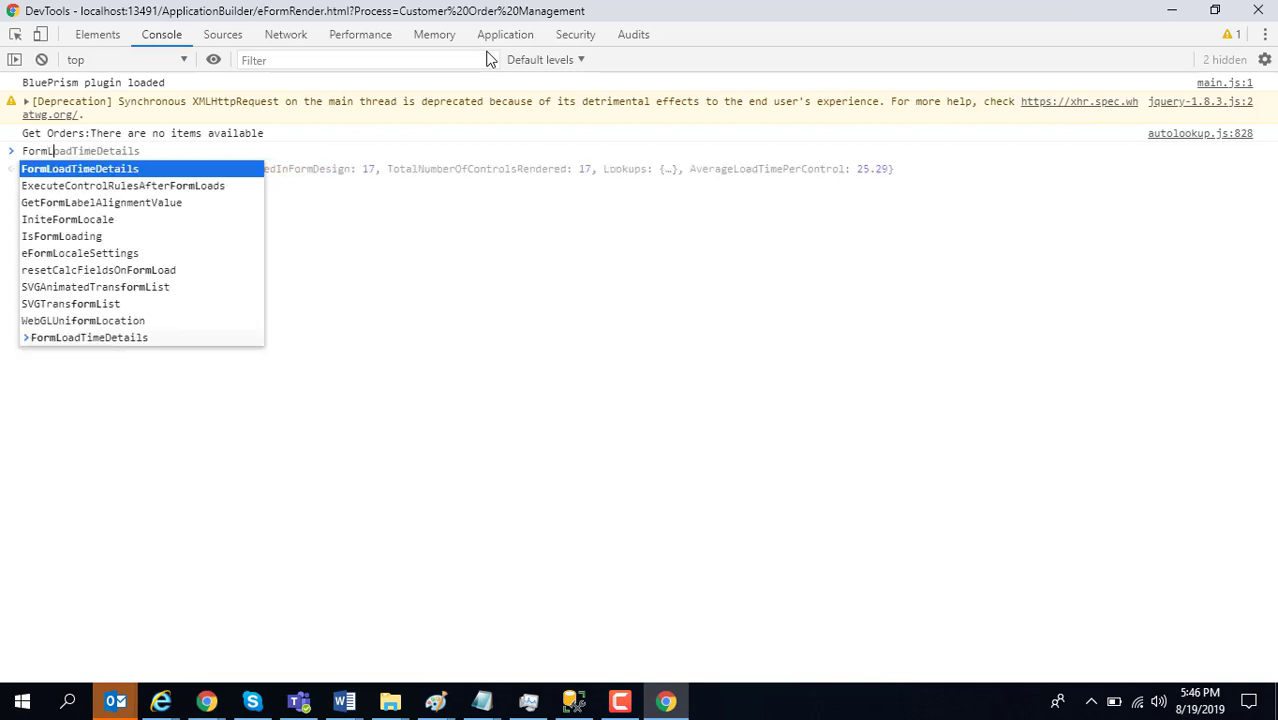
text(o)
key(Tab)
key(Return)
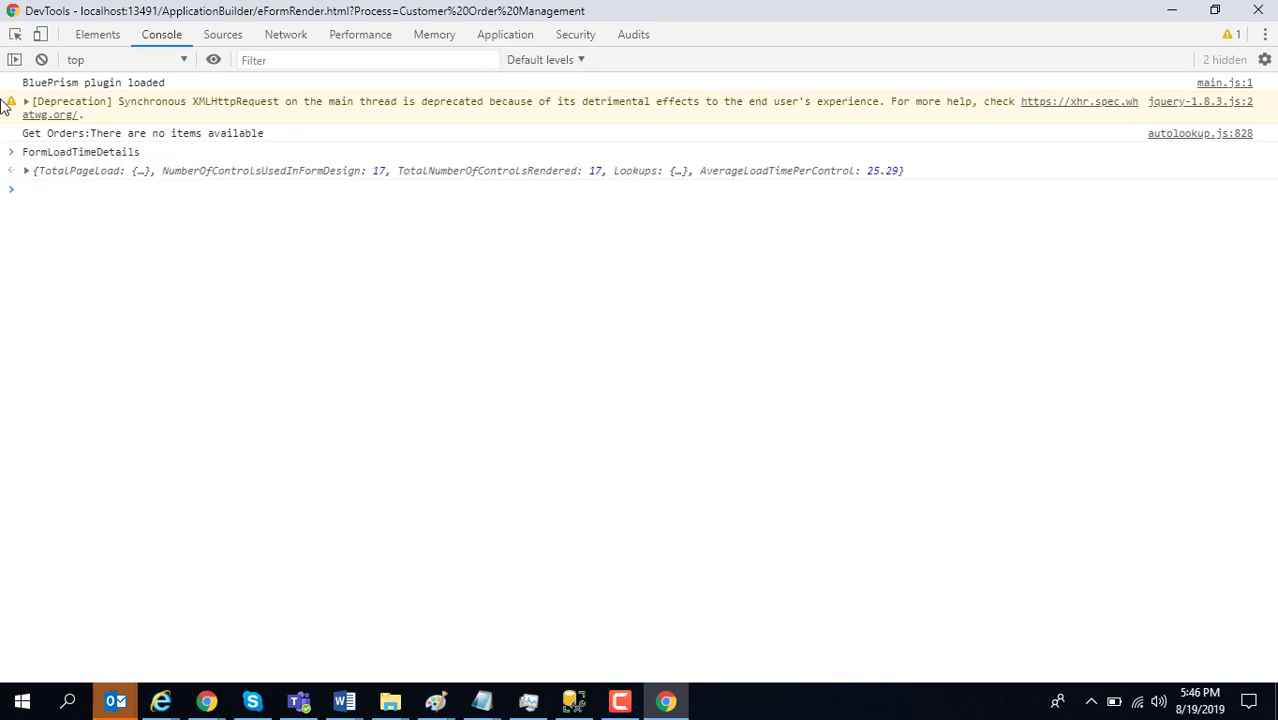
Expand the FormLoadTimeDetails result and examine the auto lookup and control-level lookup figures under Lookups
click(27, 171)
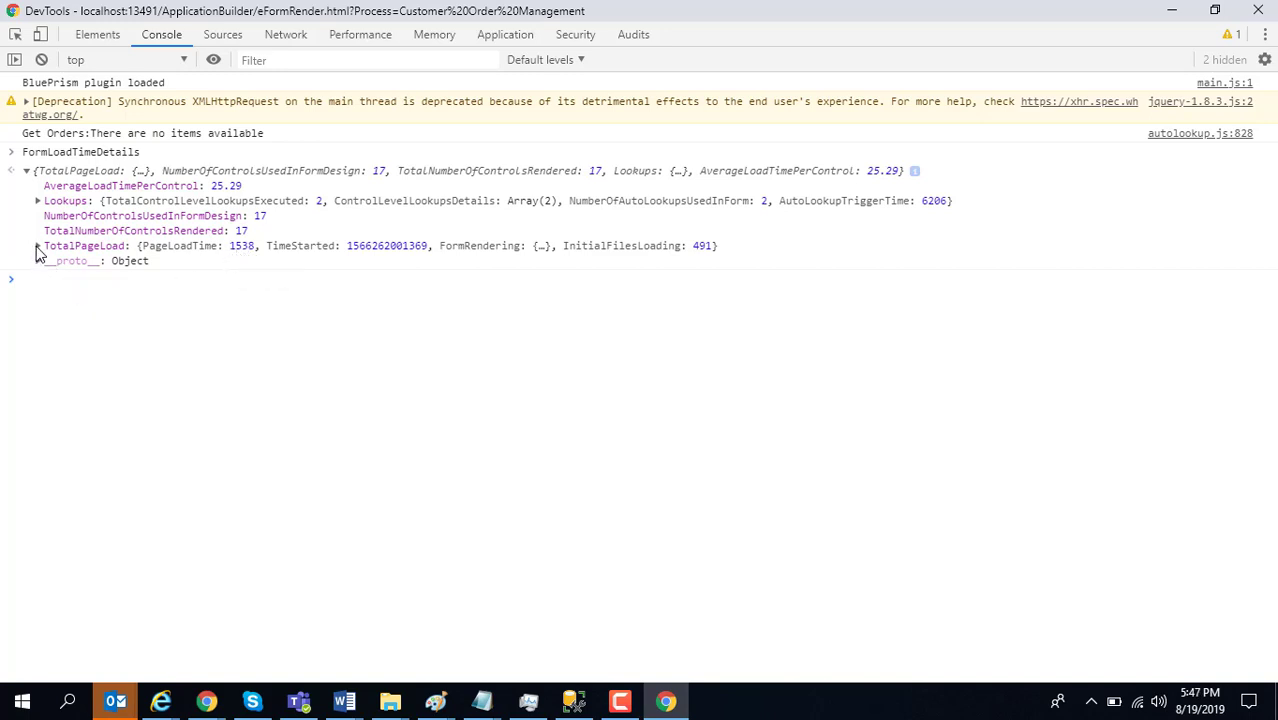
click(39, 202)
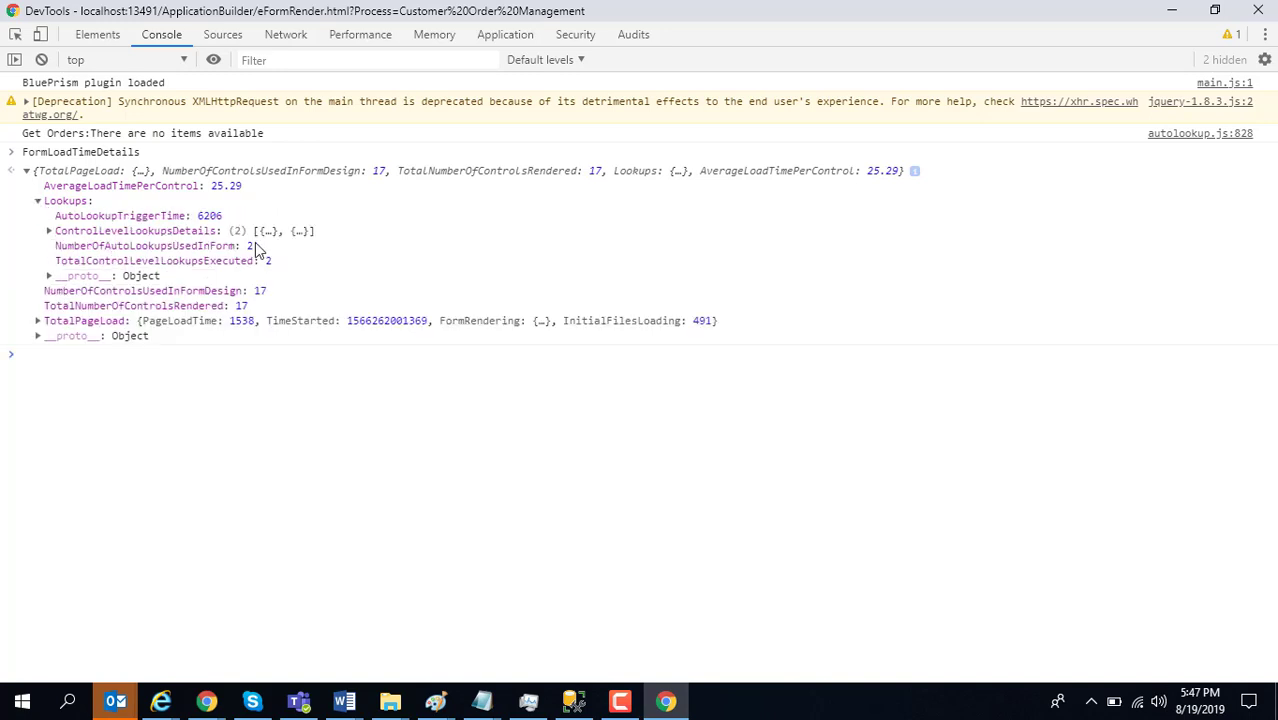
click(37, 202)
Examine the TotalPageLoad breakdown through FormRendering, JsonRendering and ControlsLoad to the load times of individual fields, including the Email field
click(38, 246)
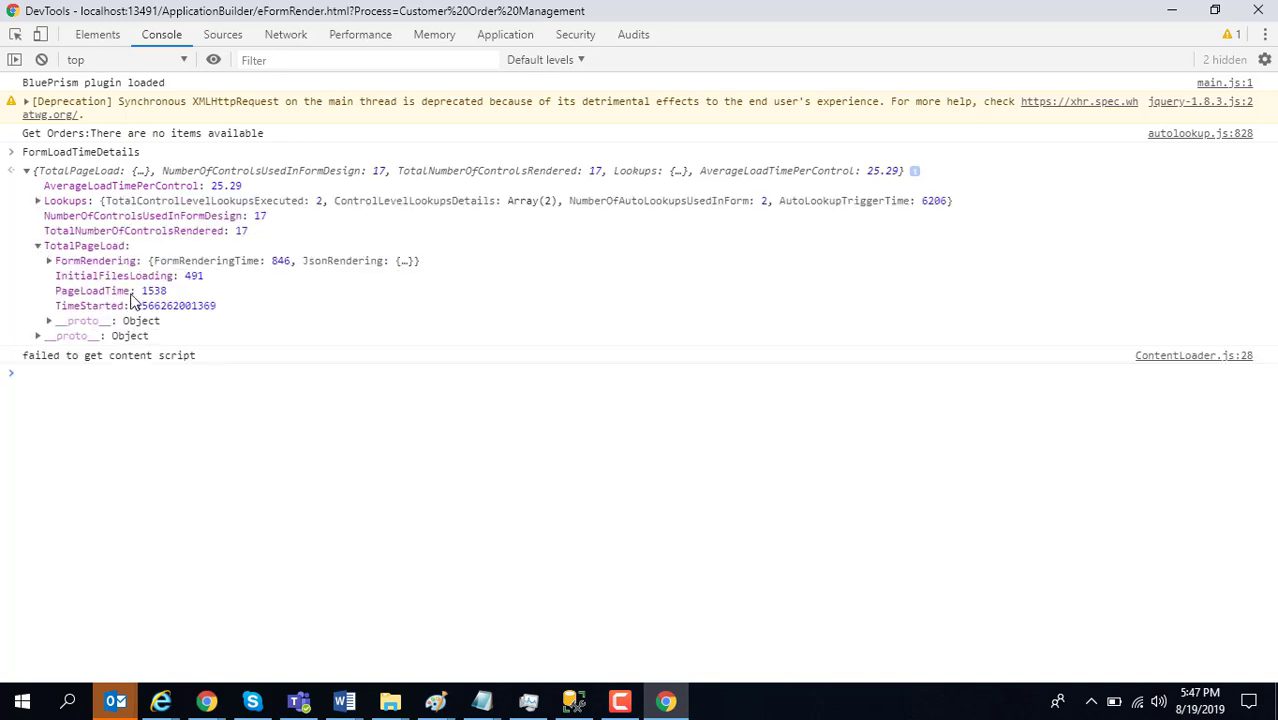
click(48, 262)
click(59, 292)
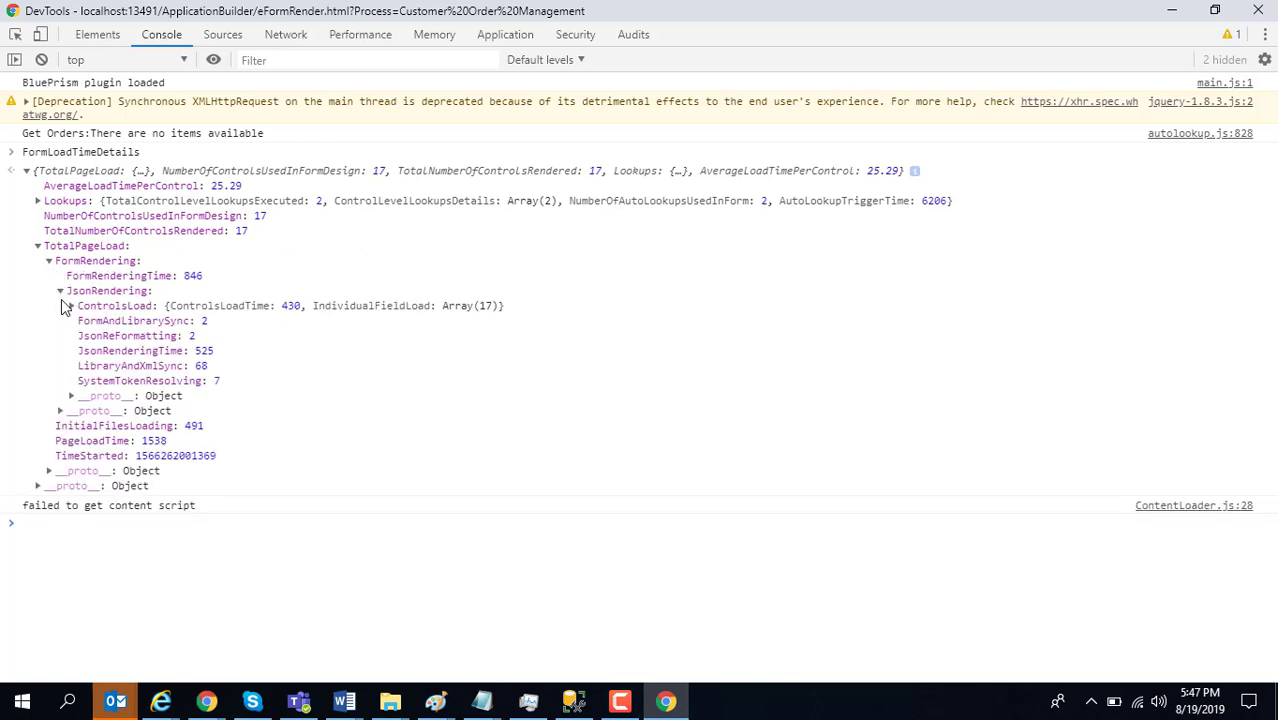
click(71, 306)
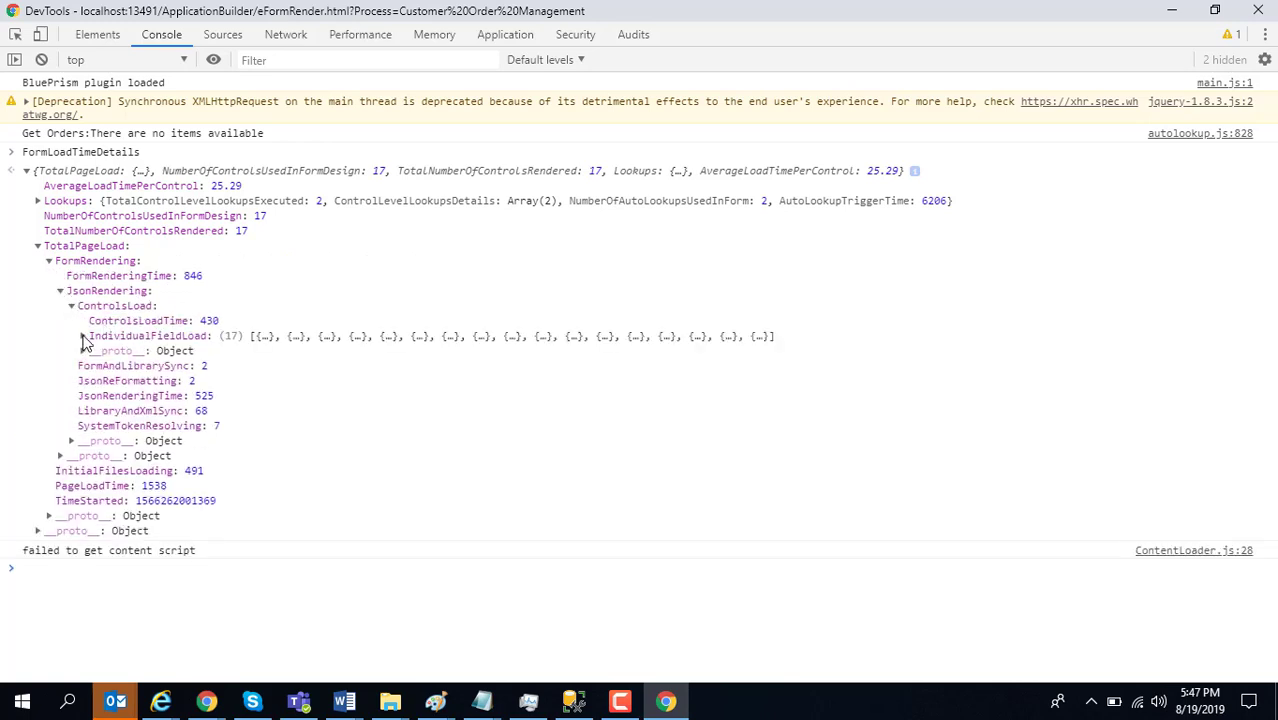
click(84, 337)
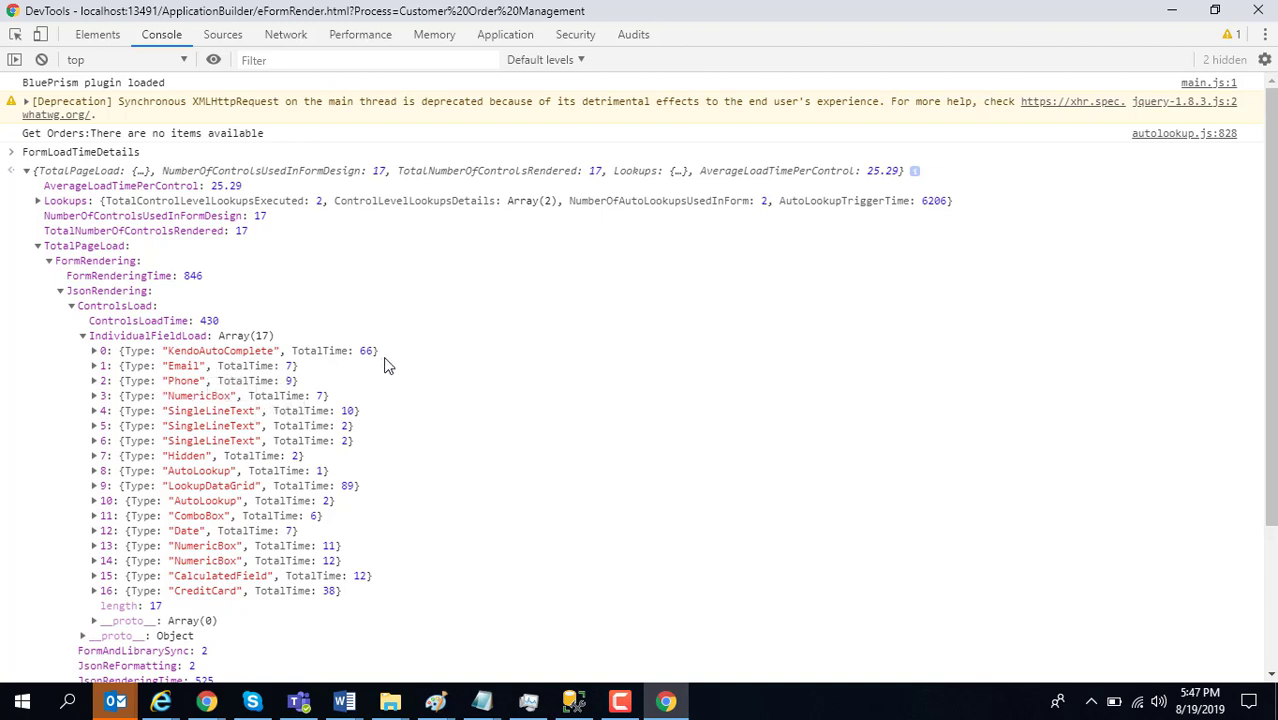
click(94, 366)
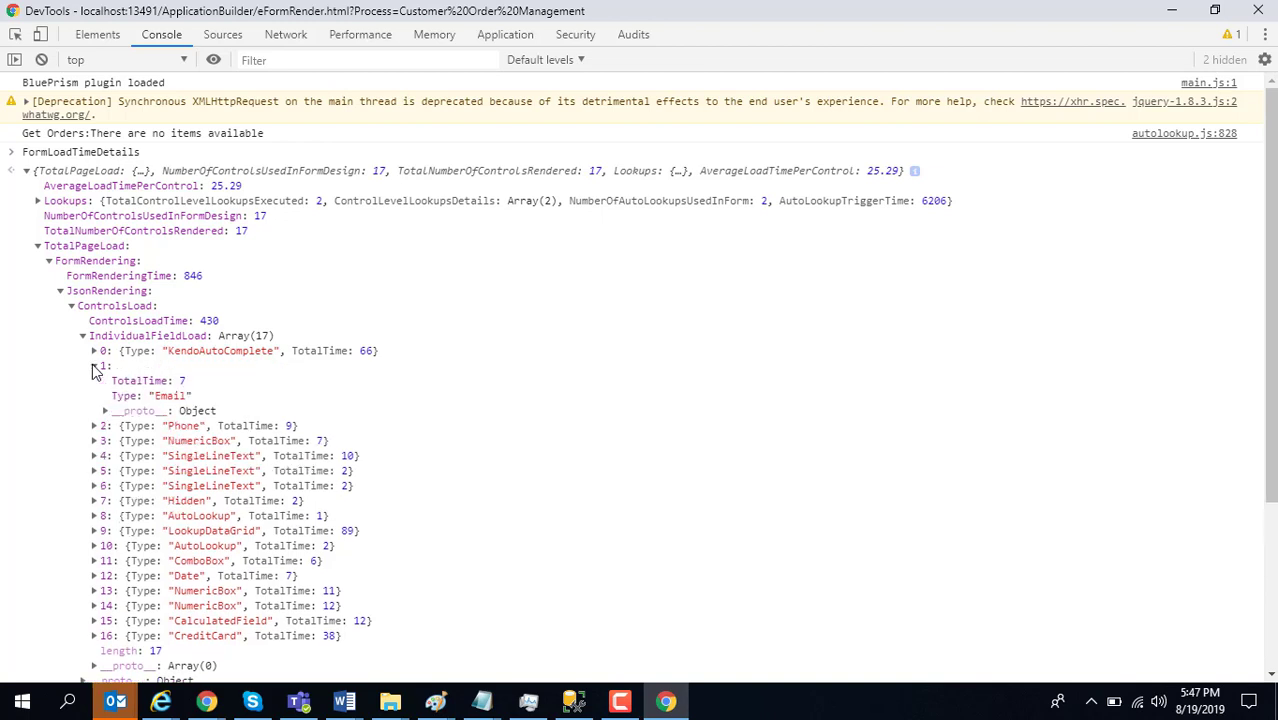
click(94, 366)
click(83, 336)
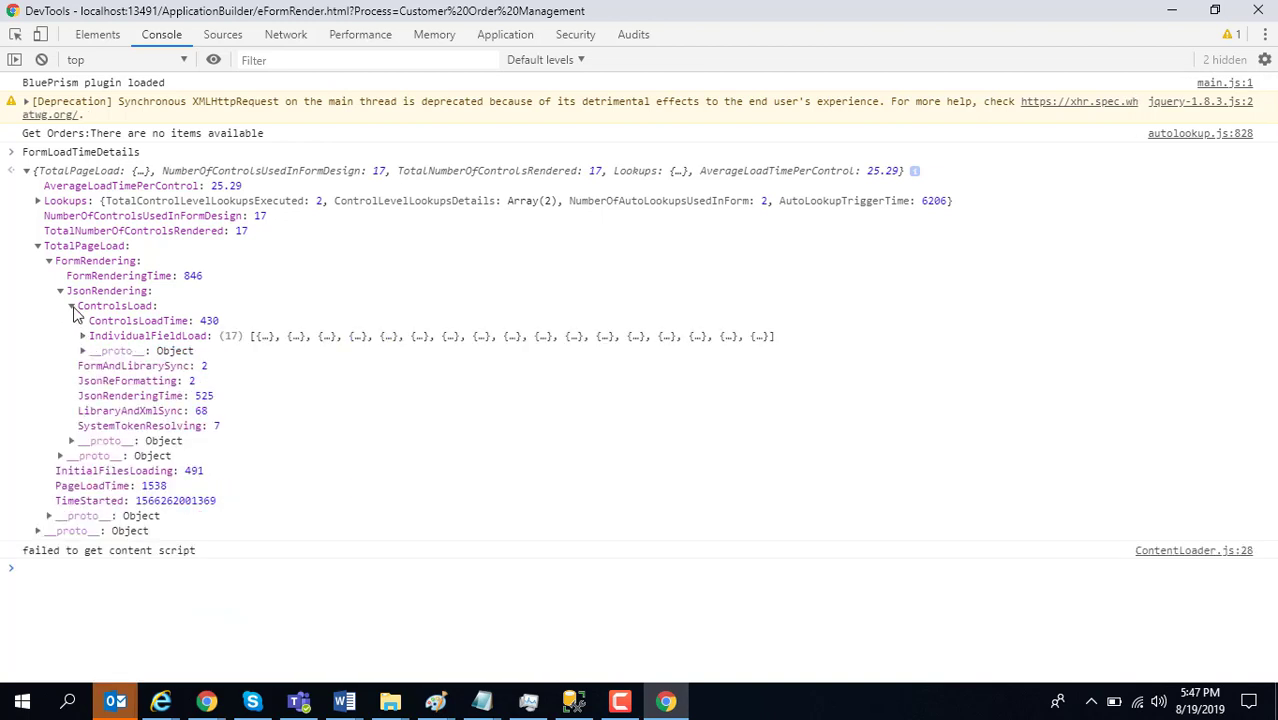
click(72, 308)
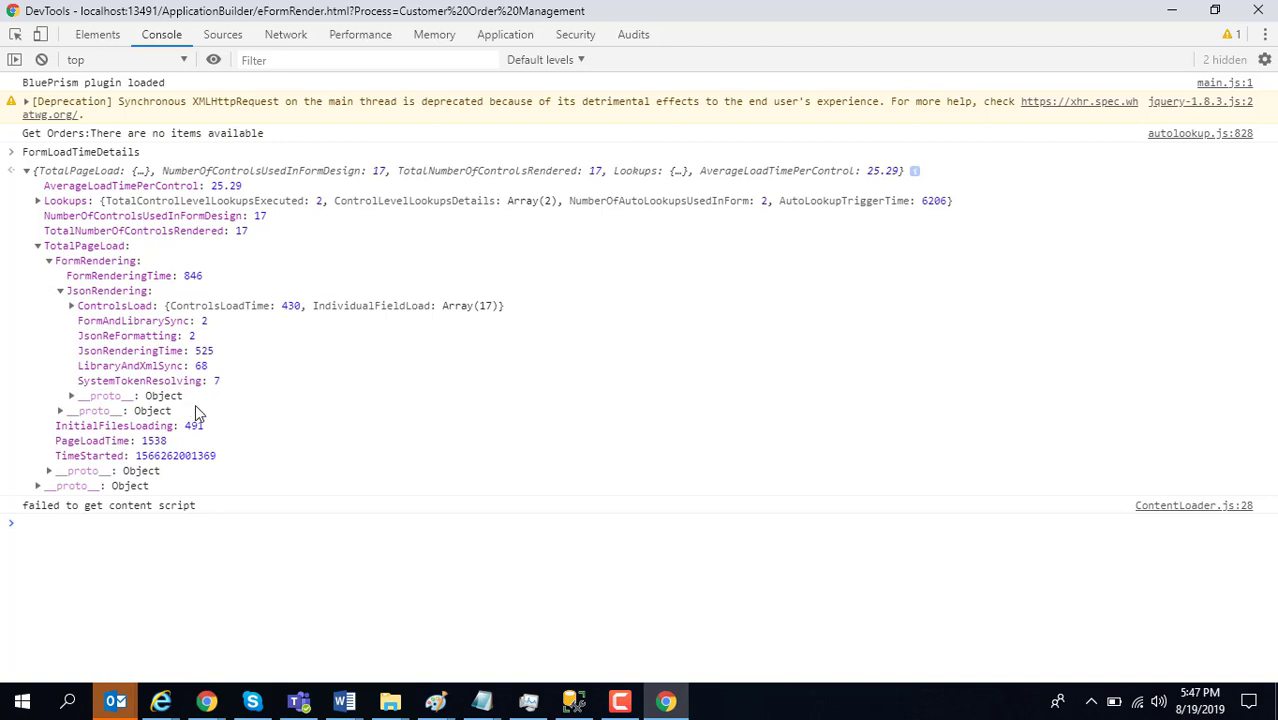
Review the Lookups details once more and close the developer tools
click(38, 202)
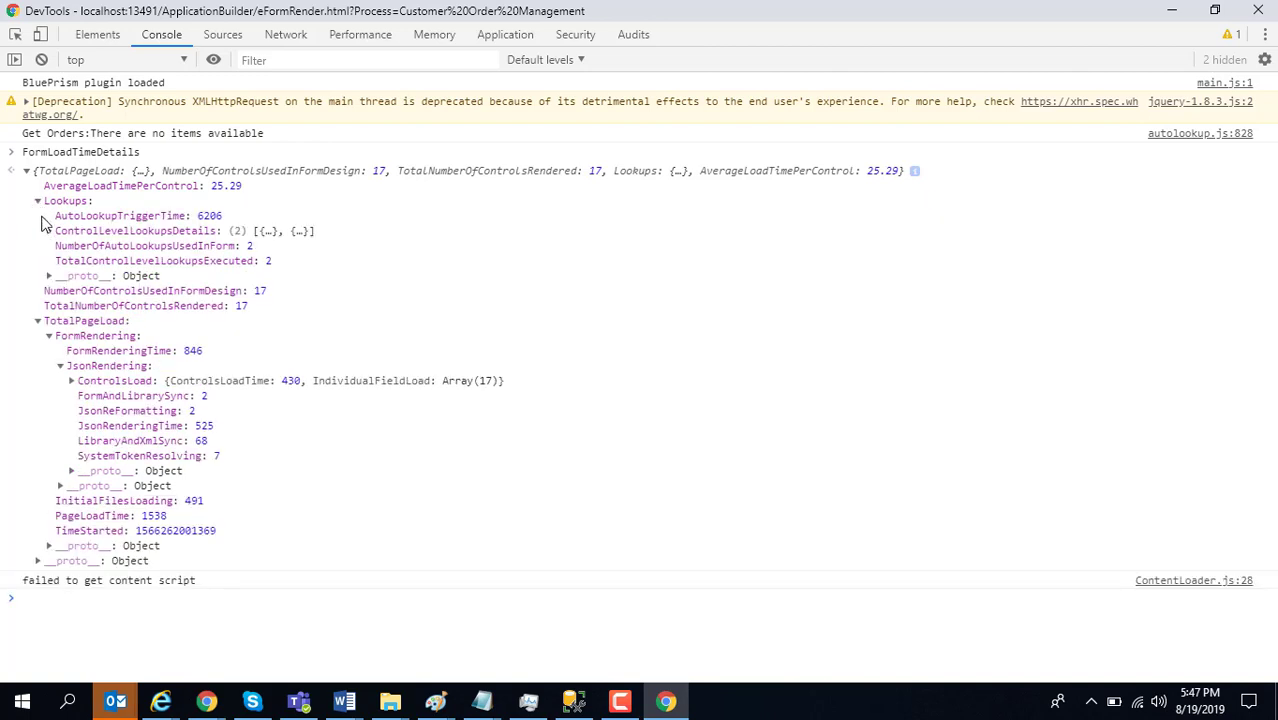
click(38, 201)
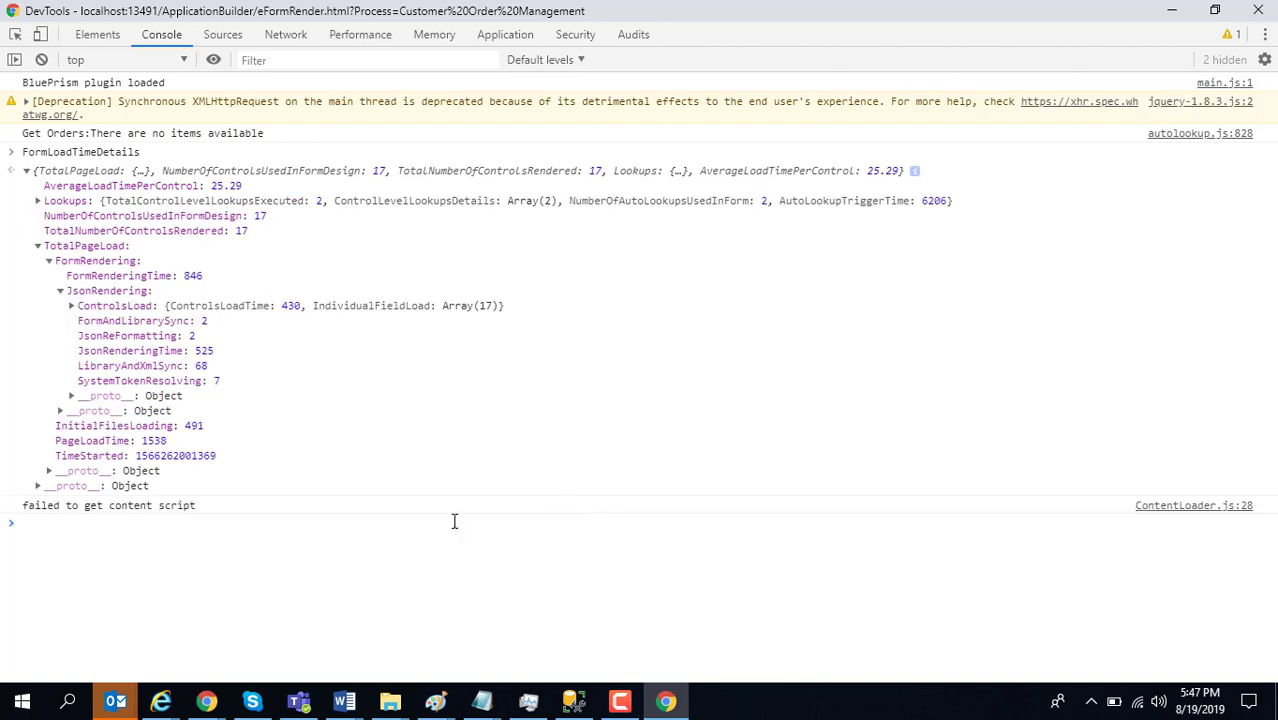
click(1257, 10)
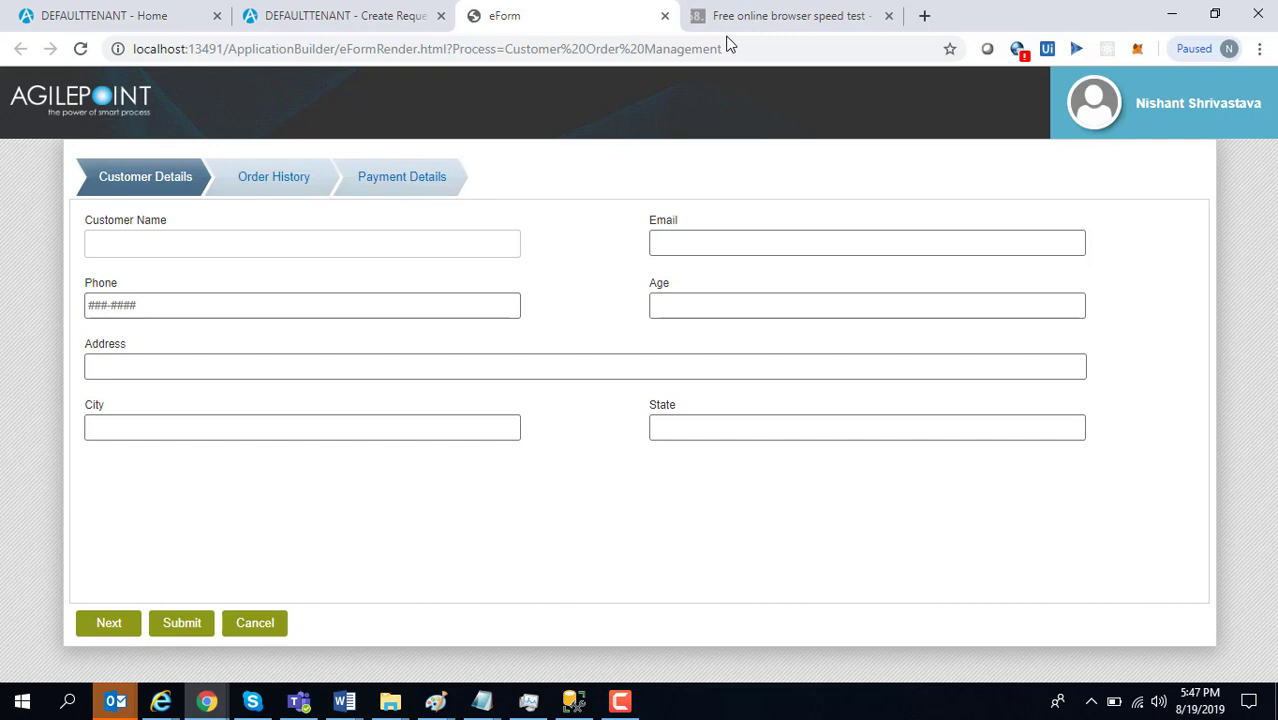
Rerun the browser speed test at speed-battle.com/speedtest_e.php
click(728, 24)
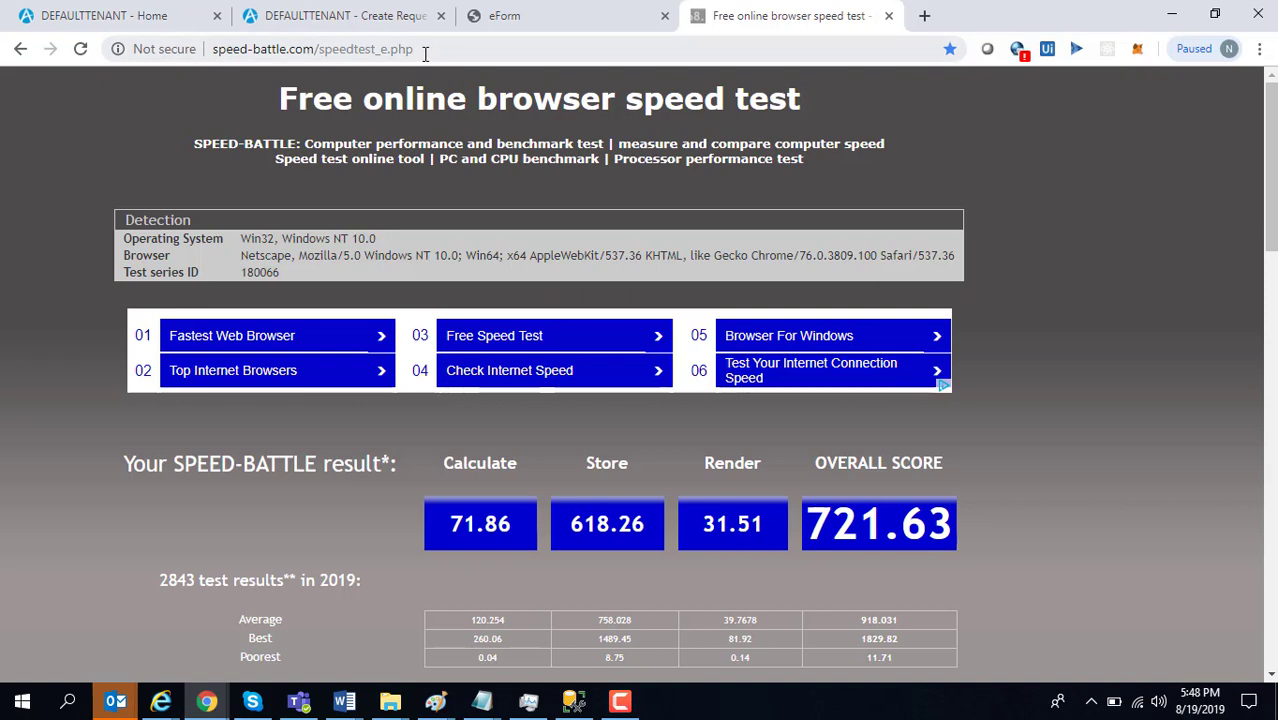
click(426, 54)
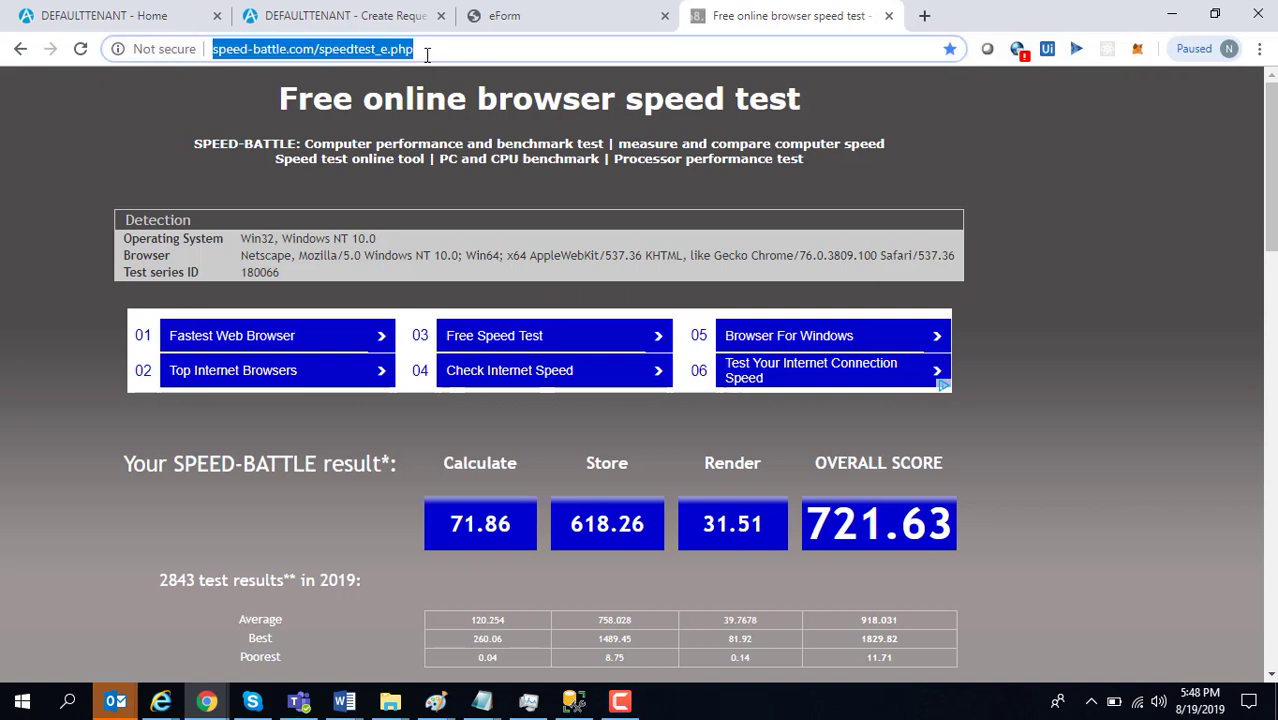
key(Return)
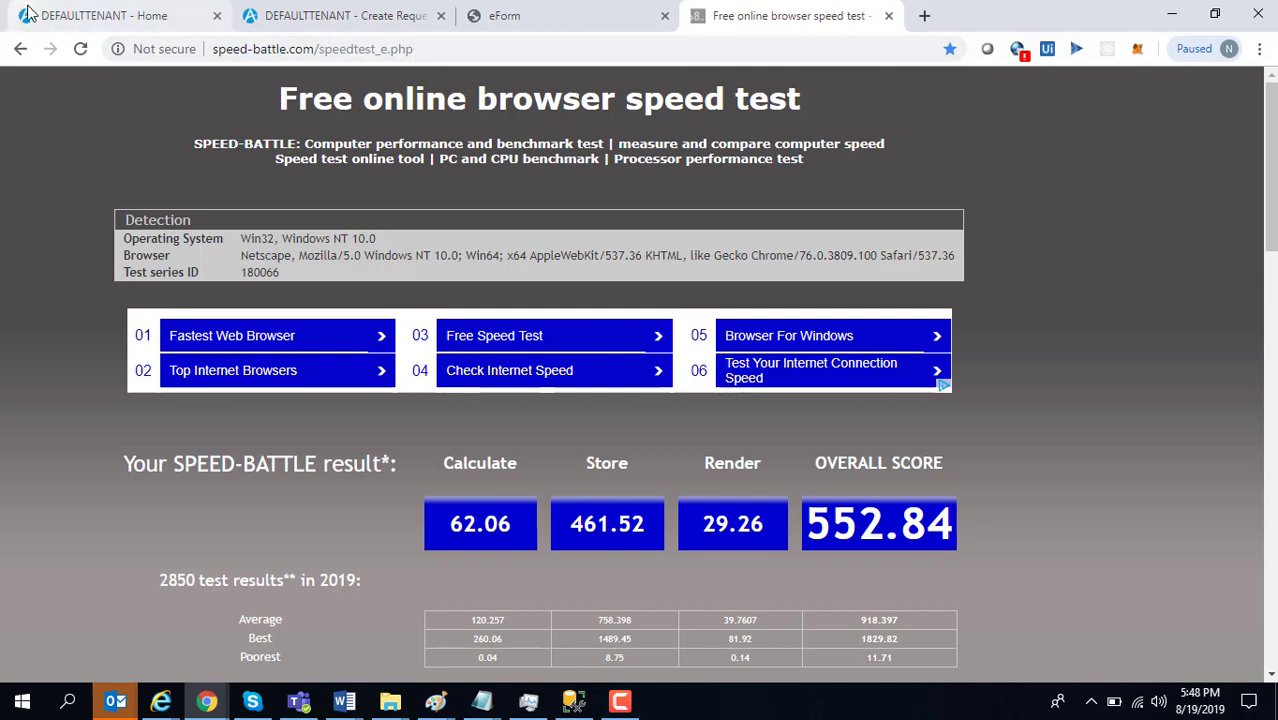
Open the Build Apps Form Designer settings in the AgilePoint NX portal
click(86, 20)
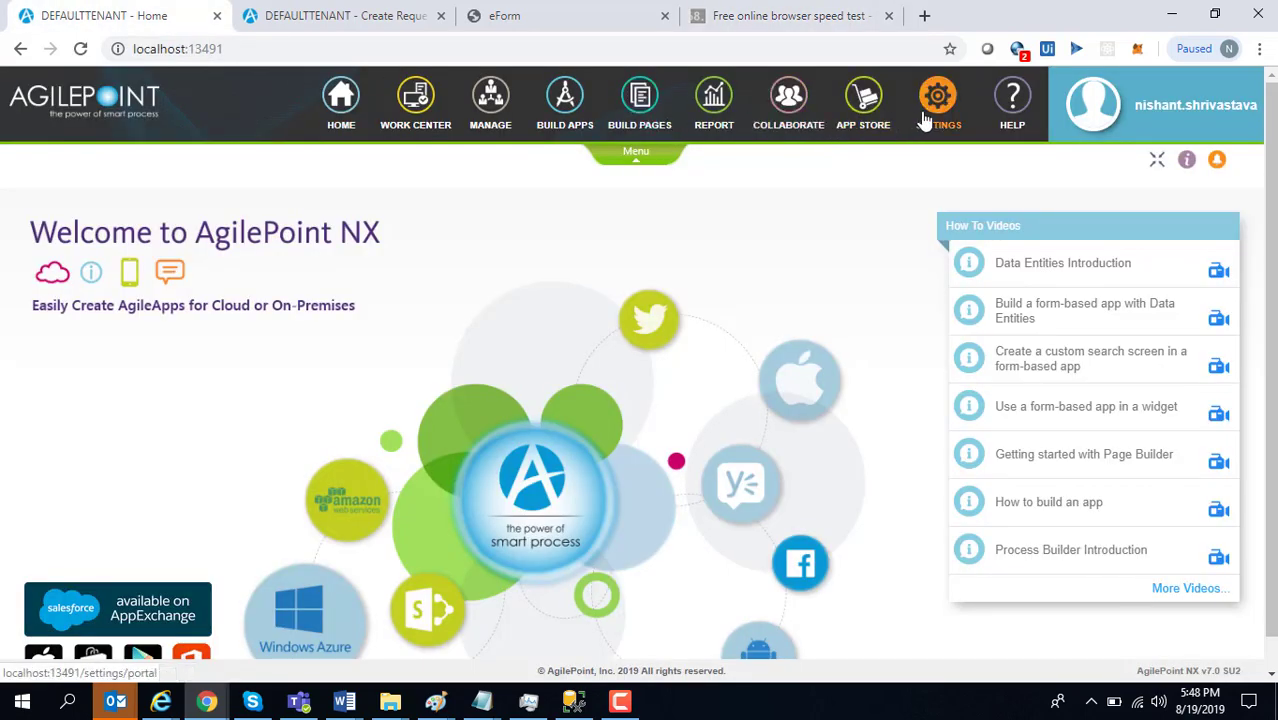
click(942, 108)
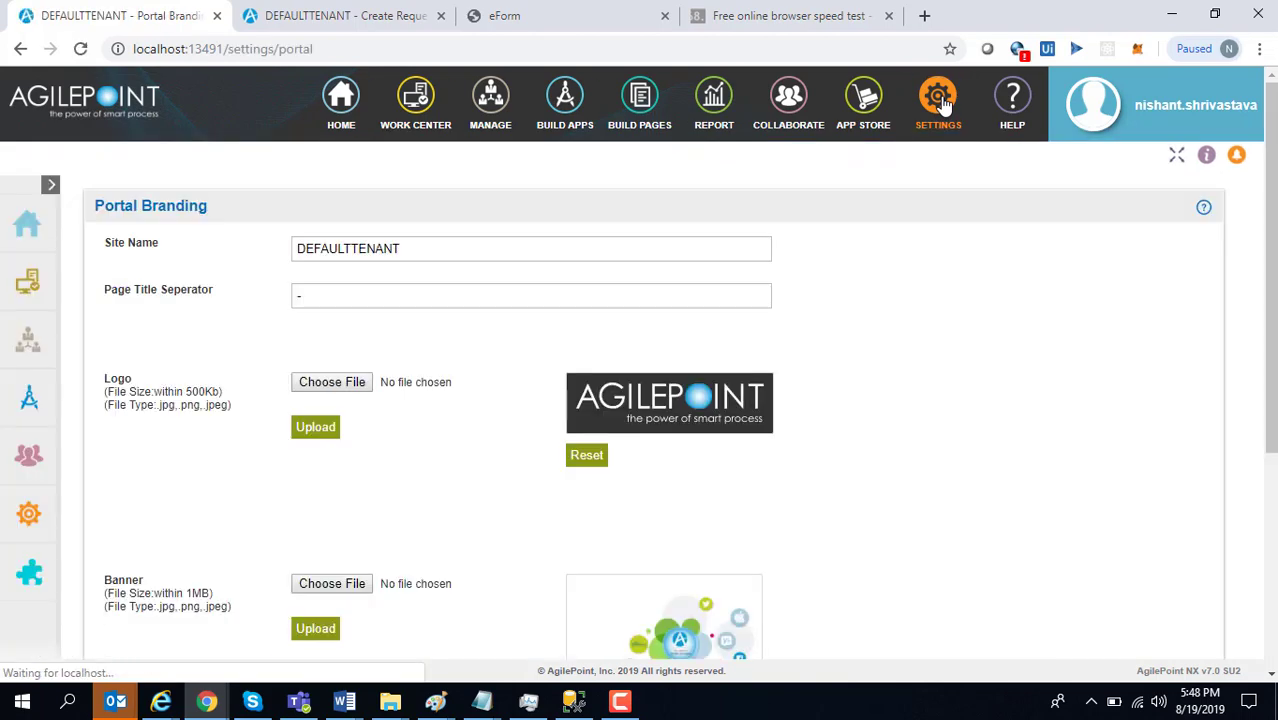
scroll(942, 106, down, 1)
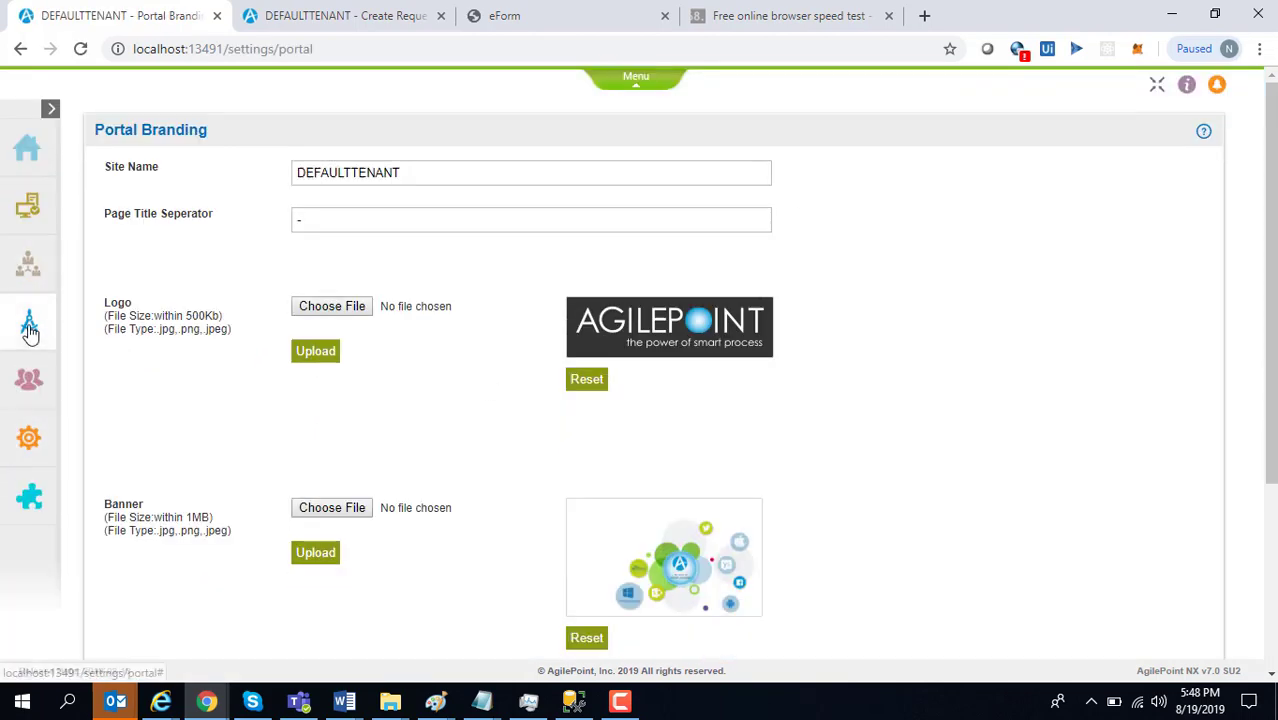
mouse_move(30, 330)
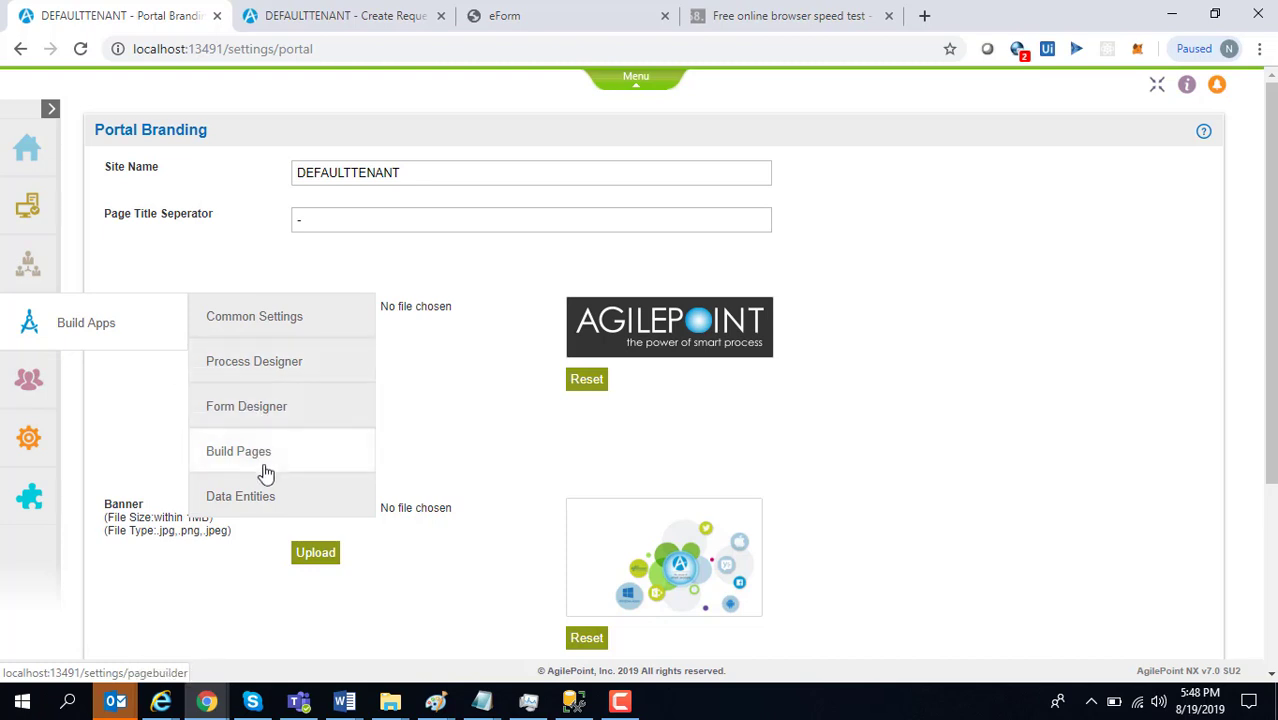
click(268, 414)
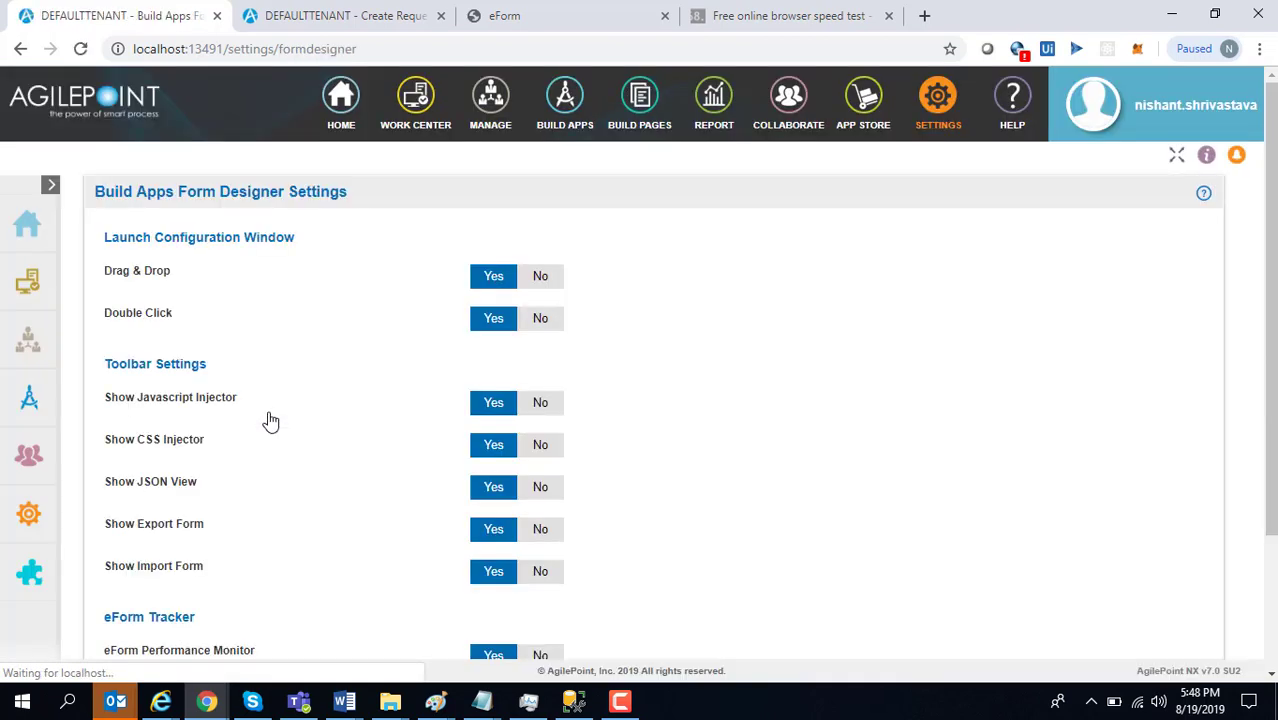
Enable the eForm Performance Monitor, set the performance warning to appear after 1 second, and save the settings
scroll(1270, 320, down, 2)
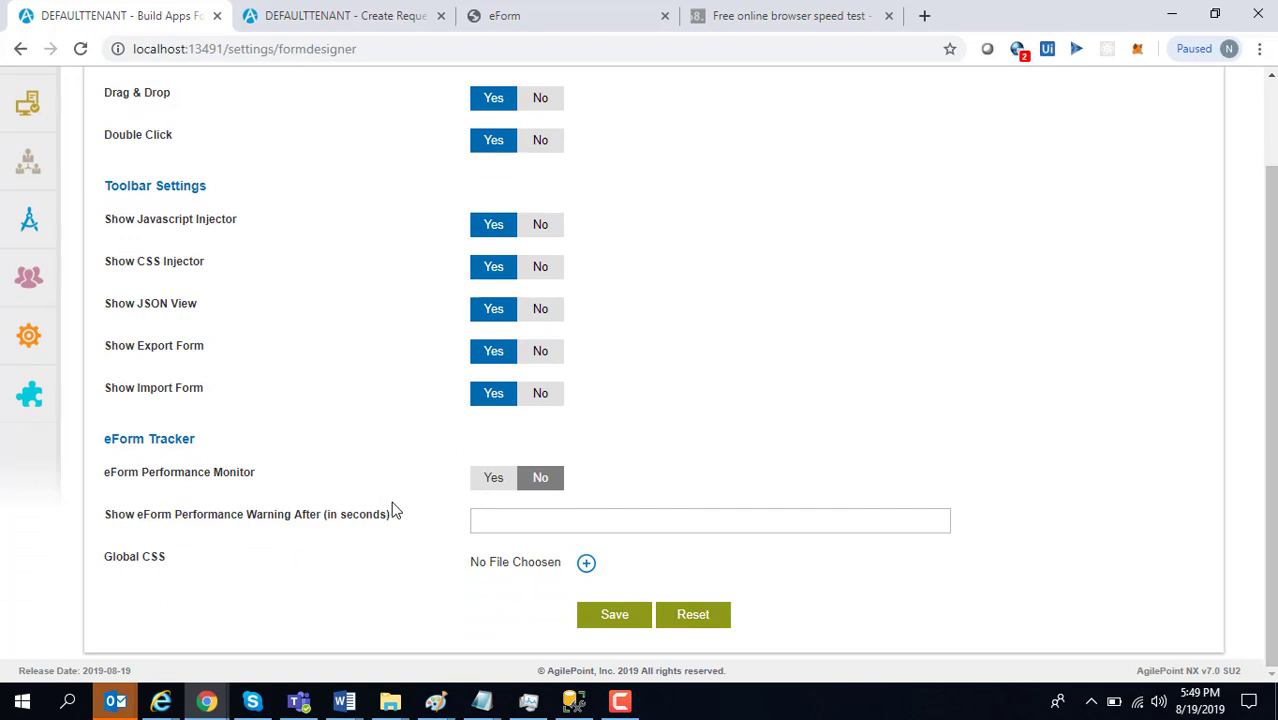
click(497, 482)
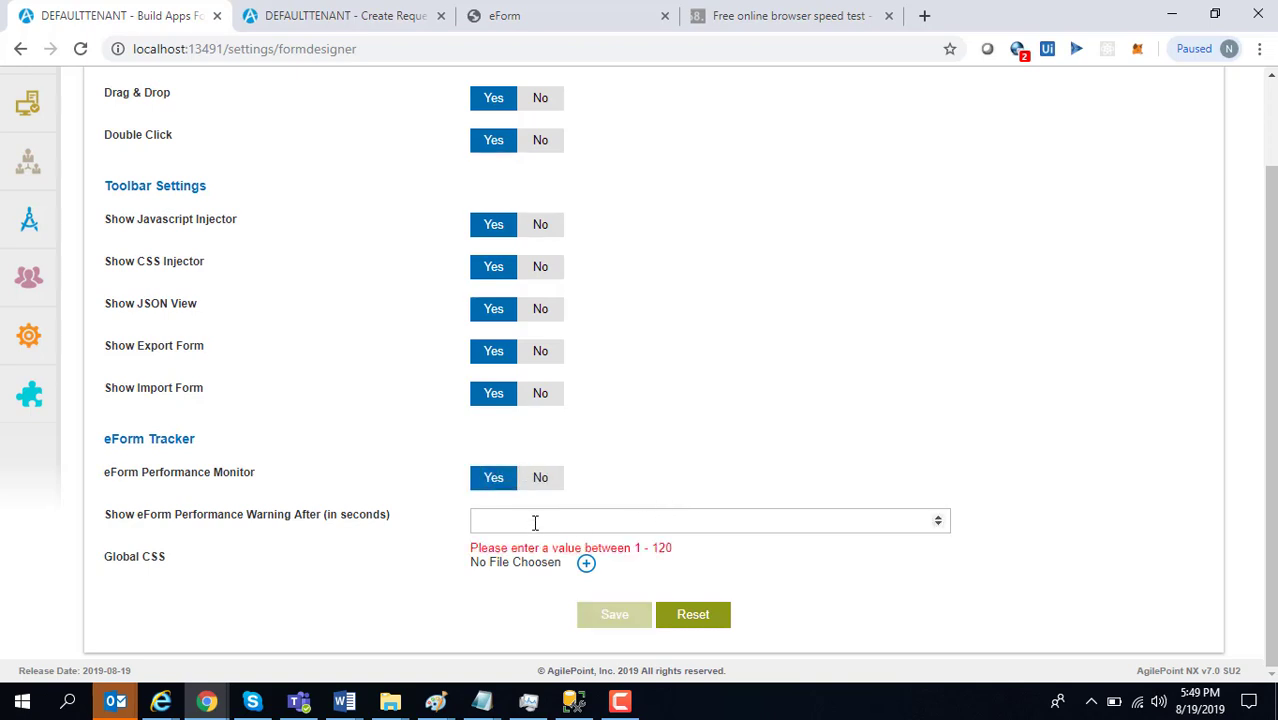
click(524, 525)
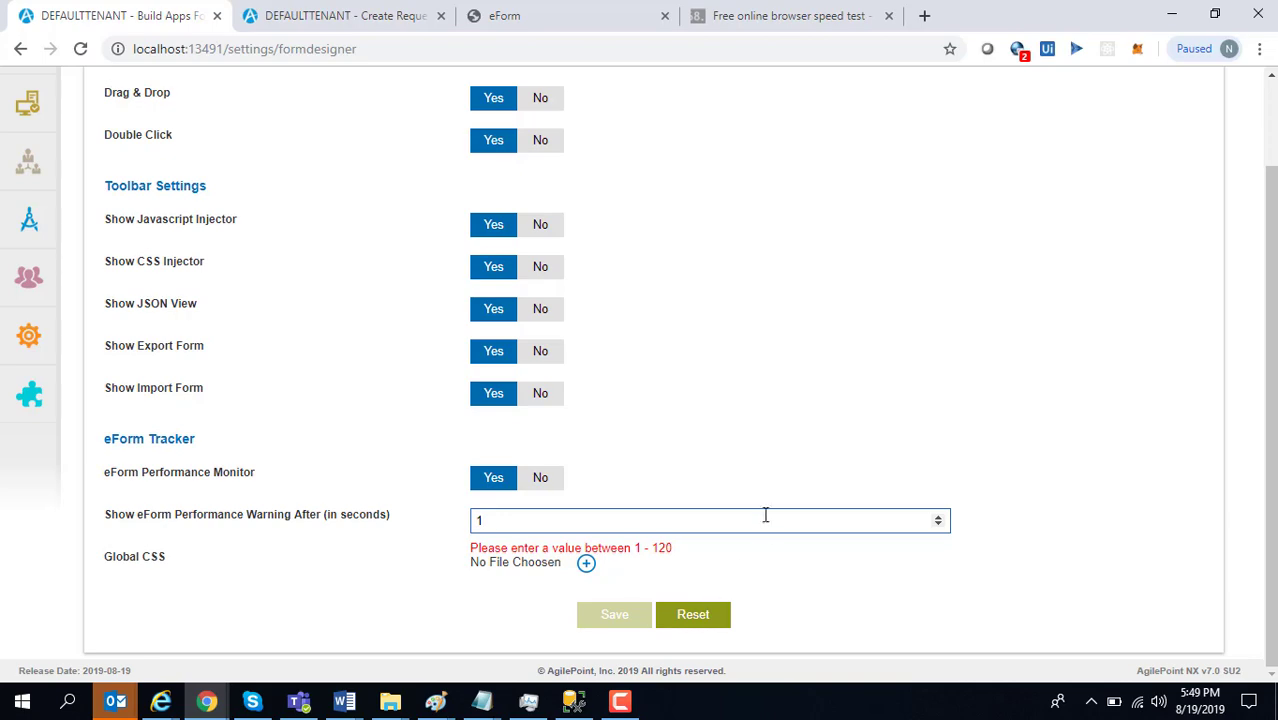
click(756, 477)
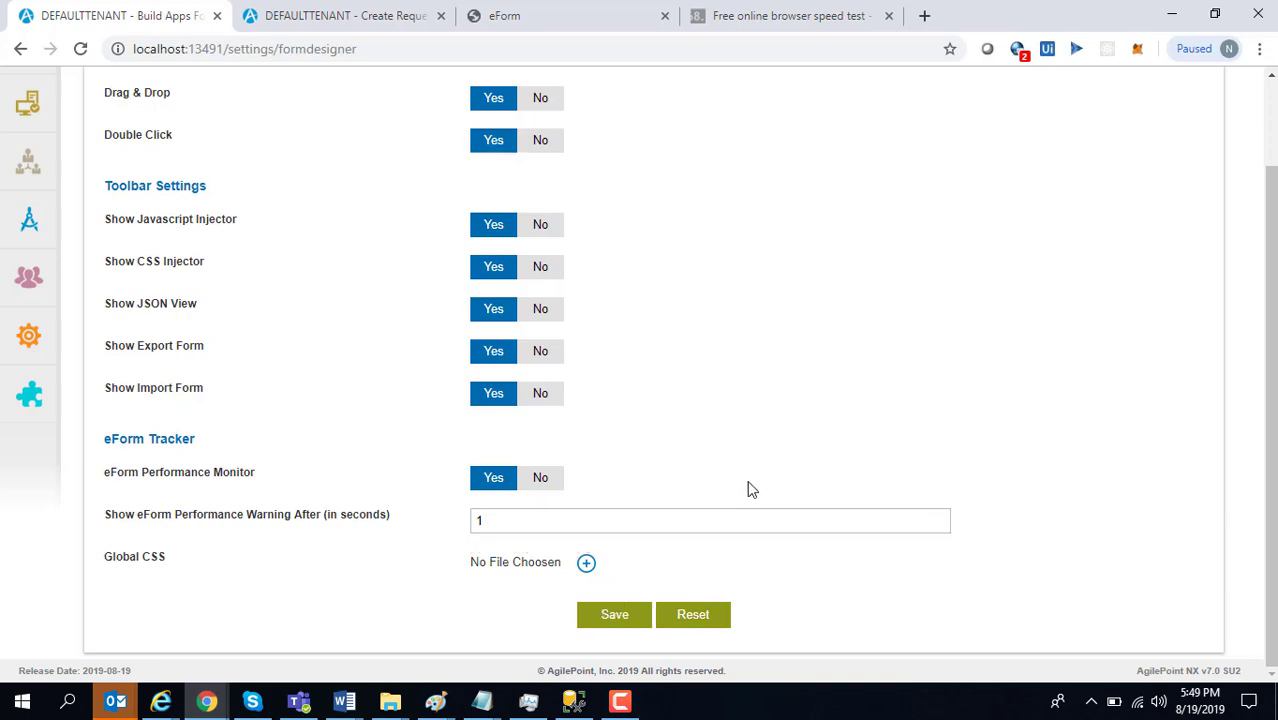
click(618, 613)
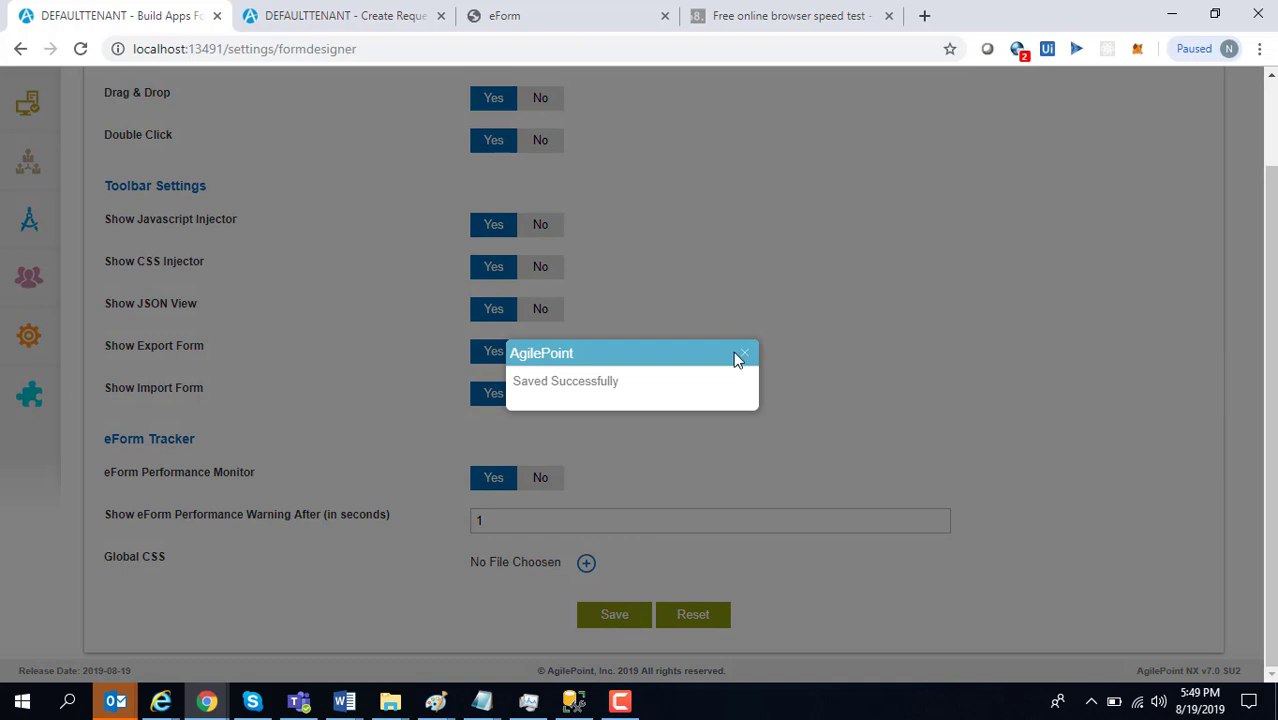
click(744, 353)
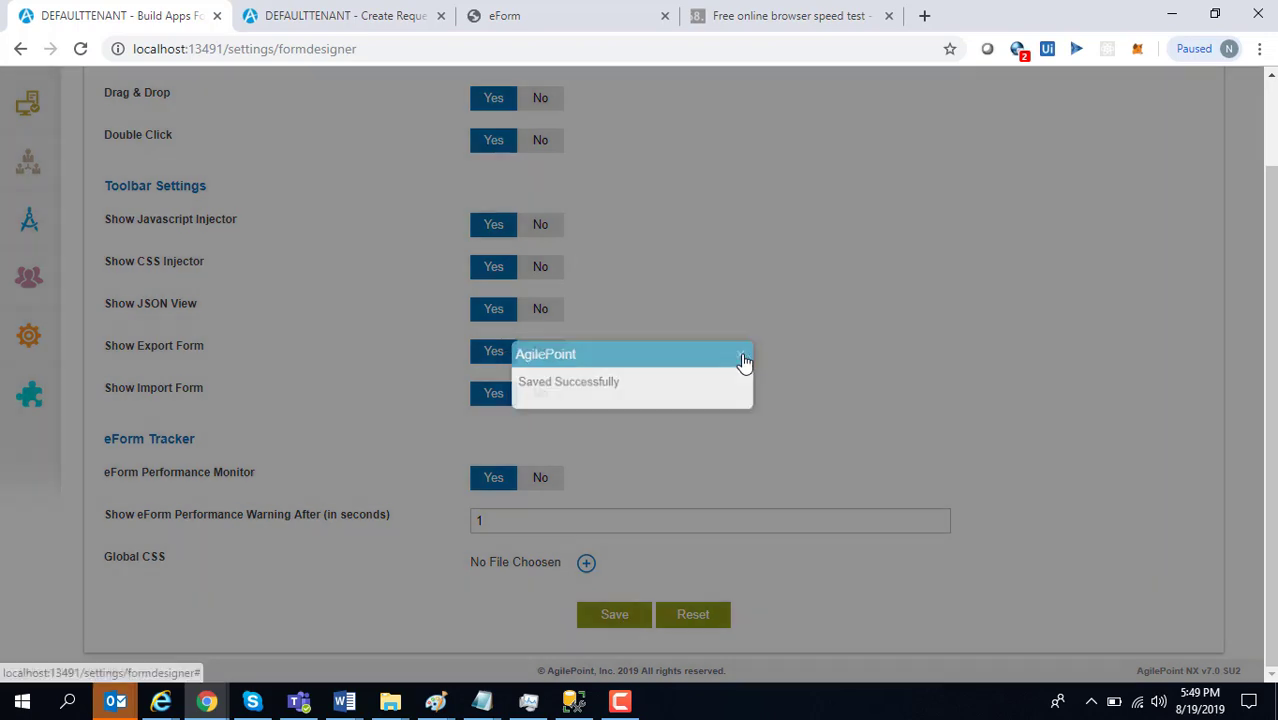
Reload the Customer Order Management eForm and select "Don't show this message again" in the slow performance message
click(555, 19)
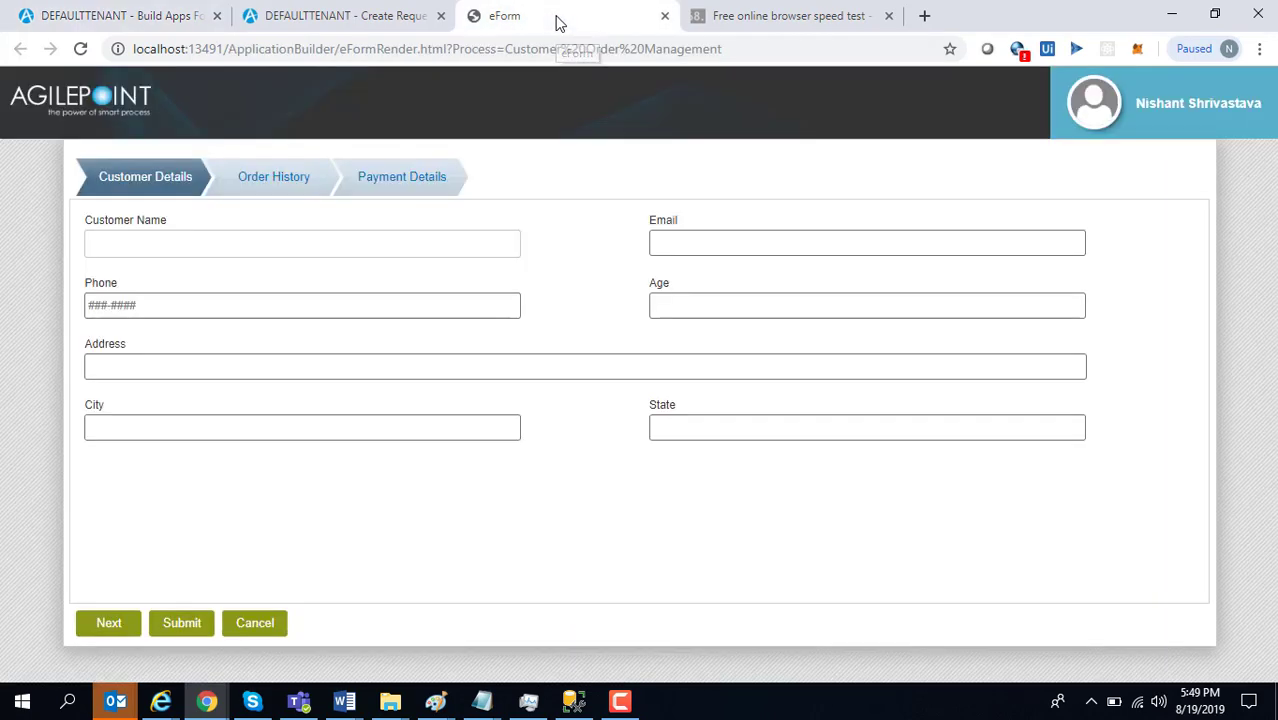
click(420, 52)
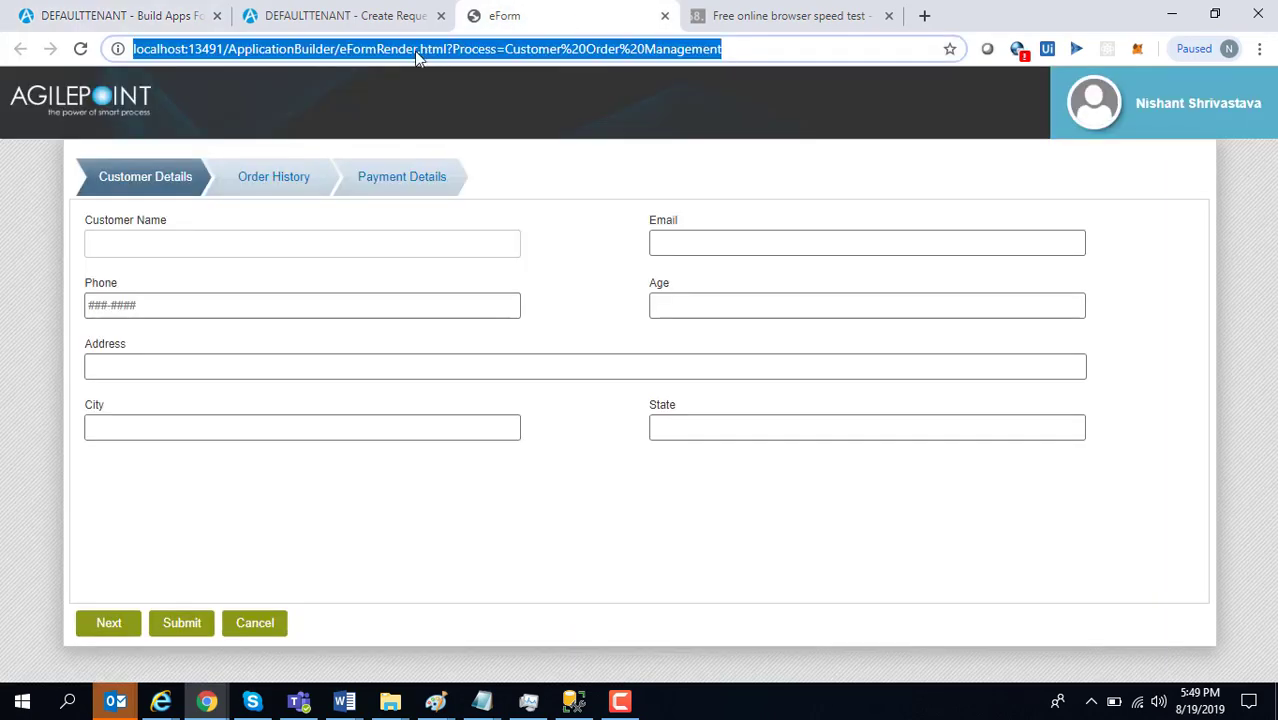
key(Return)
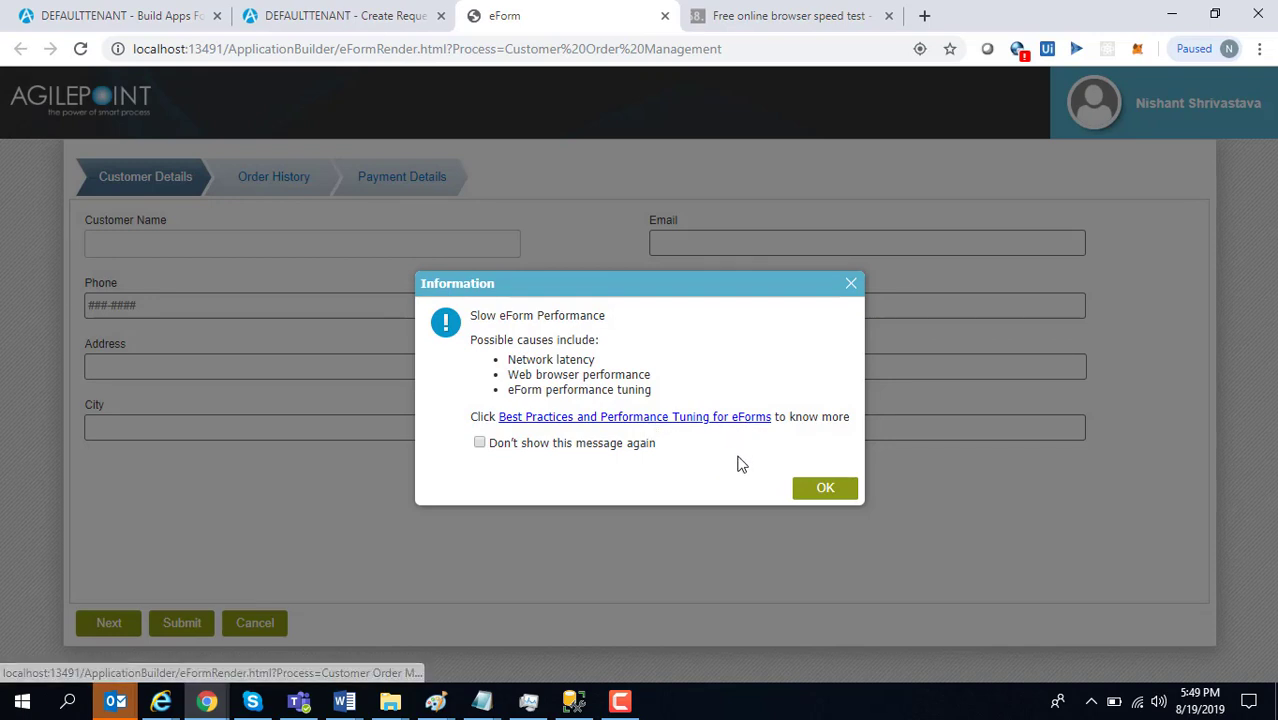
click(480, 444)
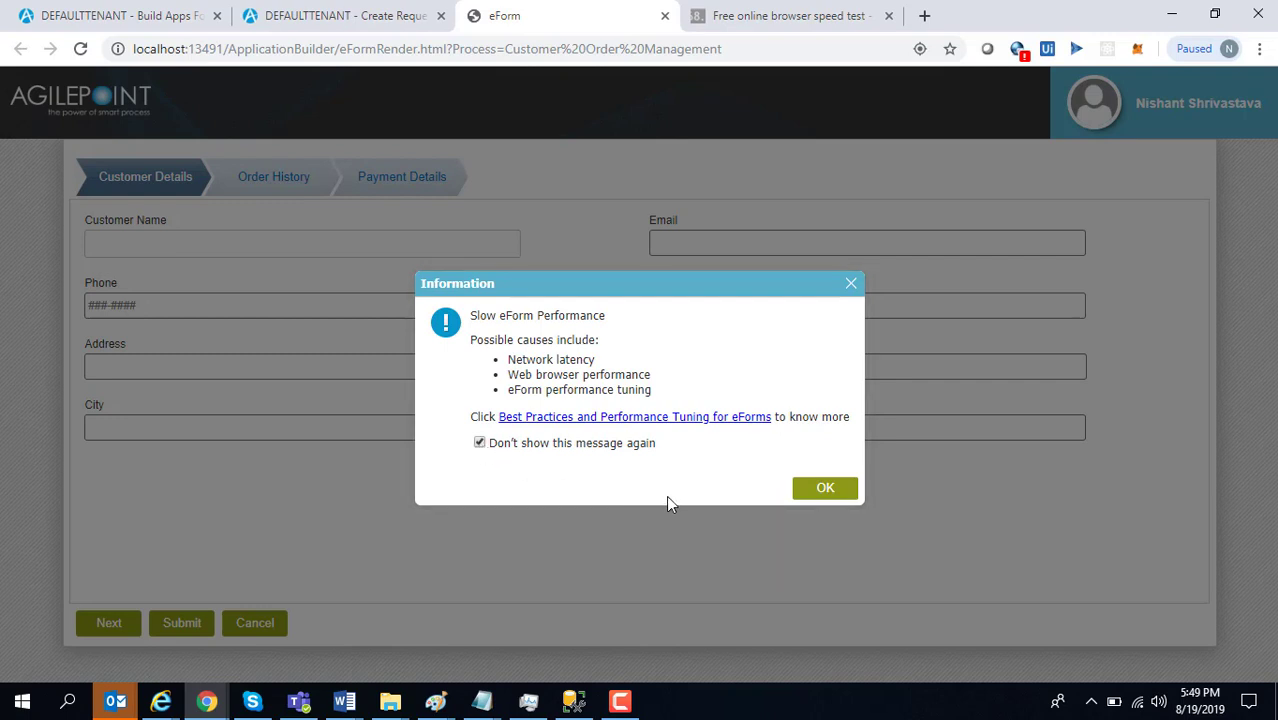
In SQL Server Management Studio, run only the SELECT TOP (1000) query on WF_PERFORMANCE_LOG and examine the logged columns through USER_NAME
click(574, 704)
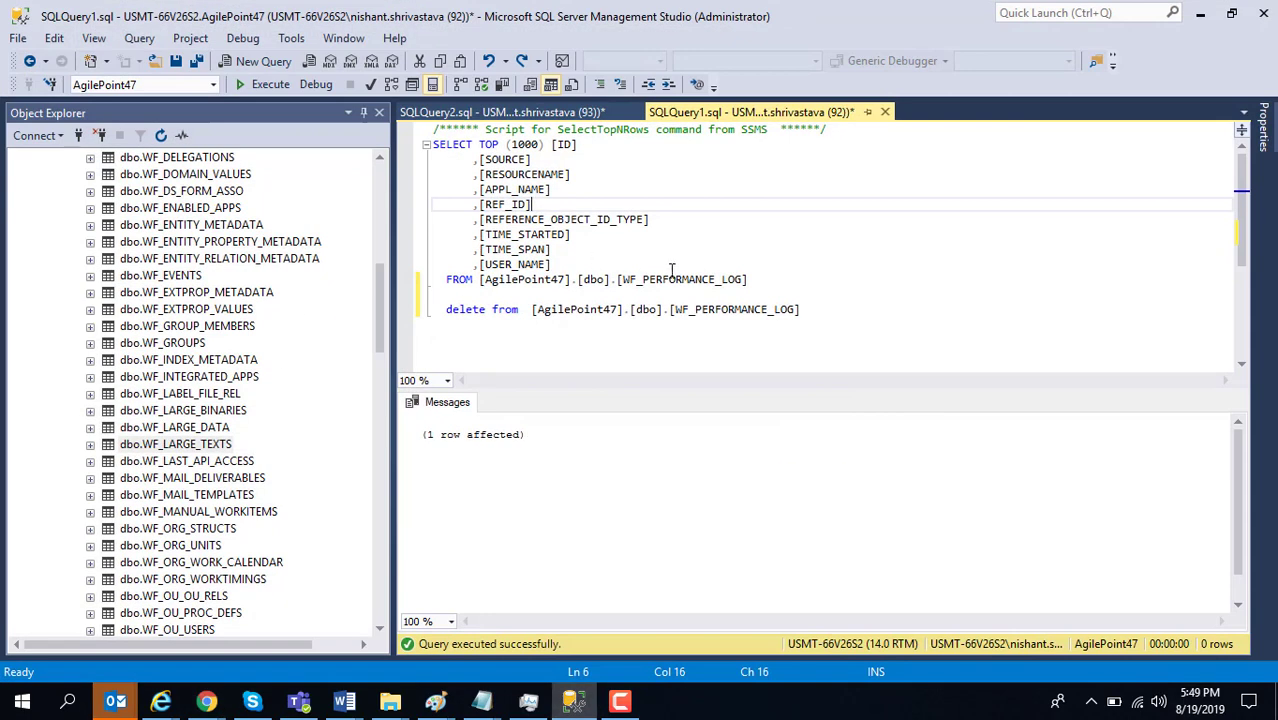
drag(773, 282, 432, 128)
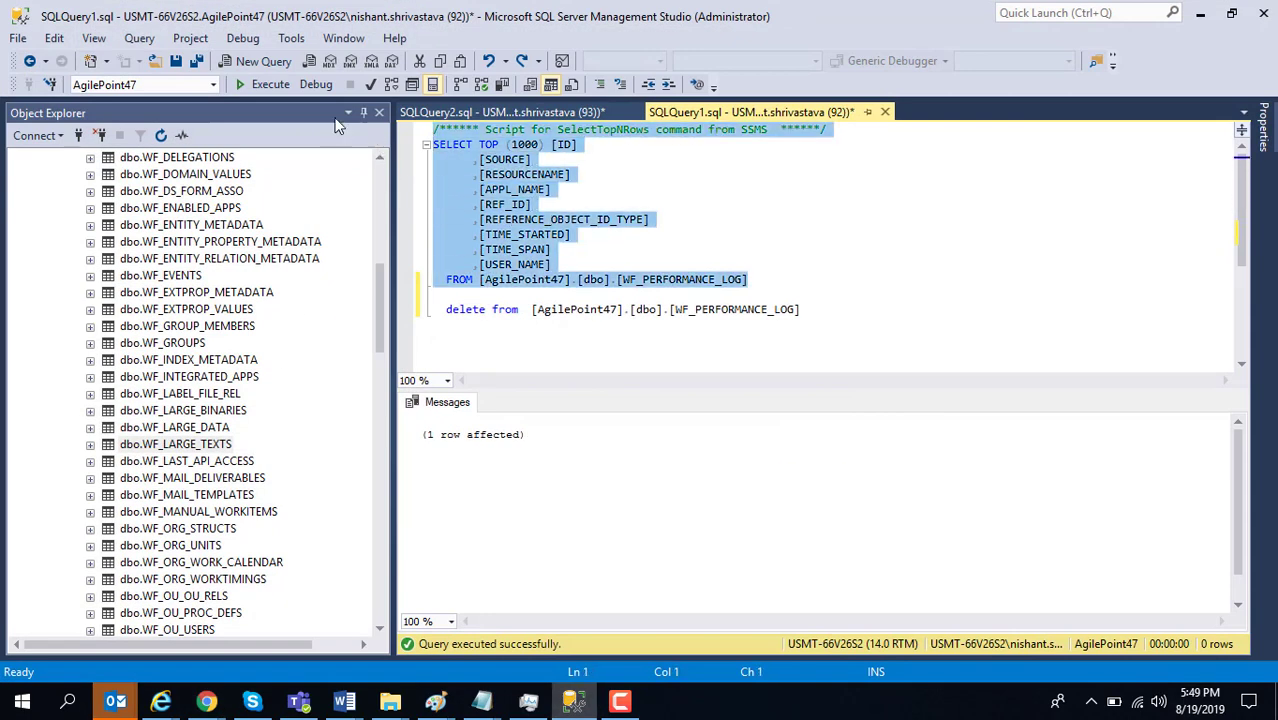
click(265, 84)
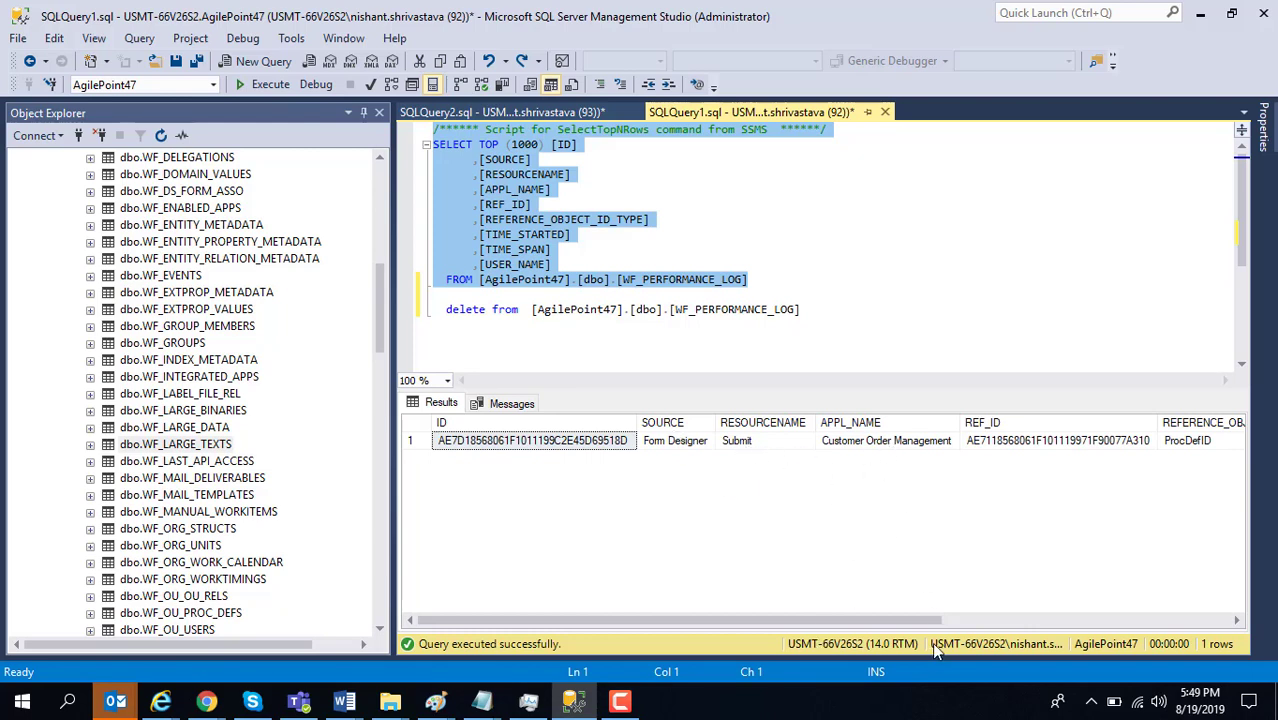
drag(905, 621, 1174, 628)
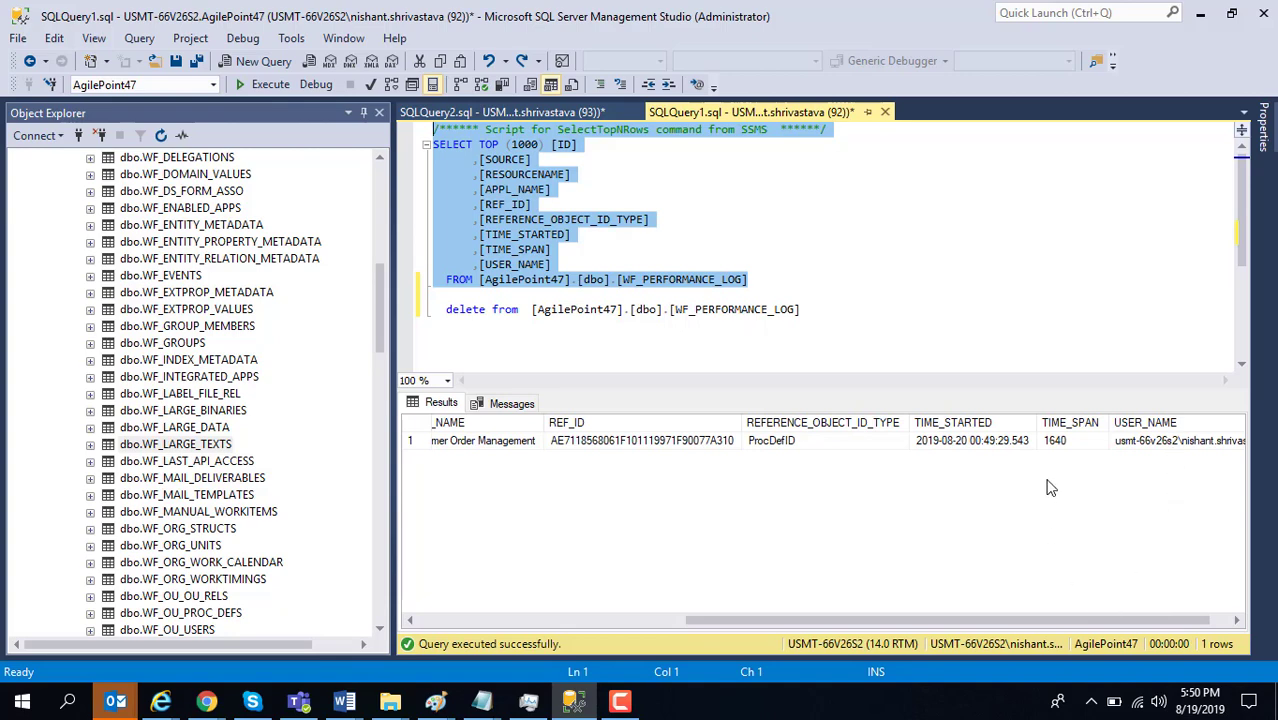
drag(1098, 614, 840, 622)
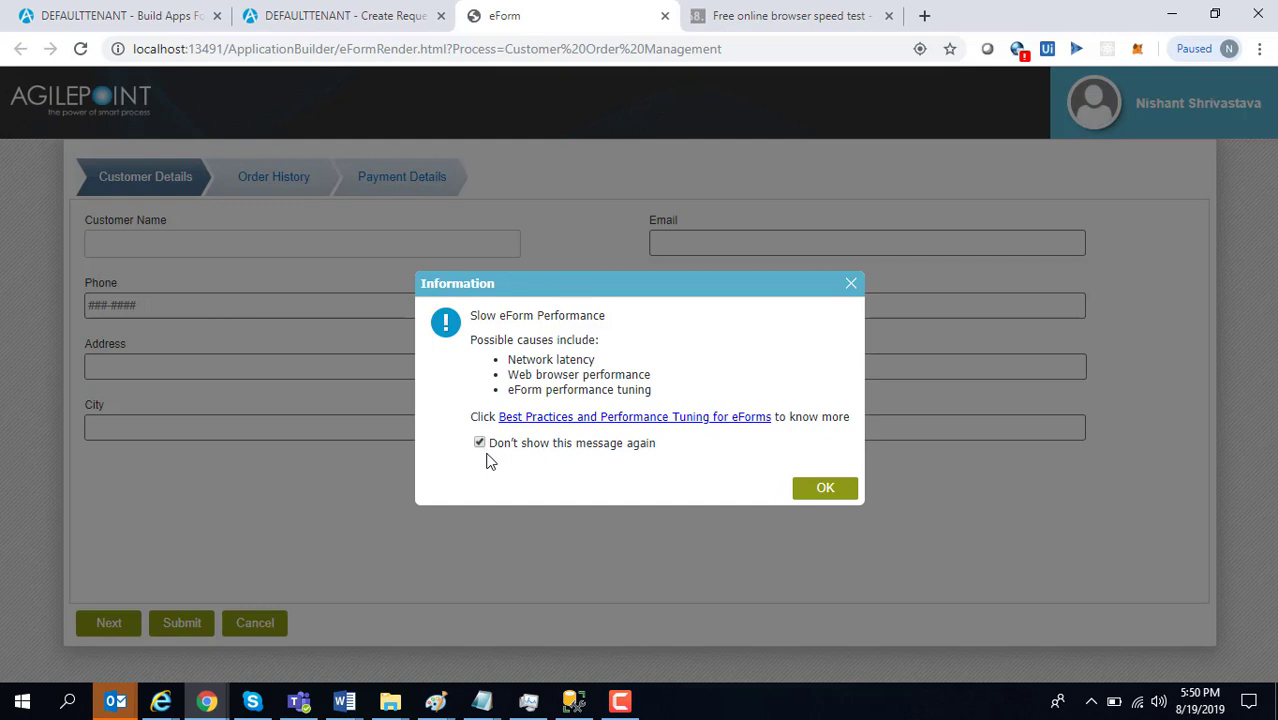
Return to the browser, dismiss the slow eForm performance message, and reload the Customer Order Management eForm
click(817, 494)
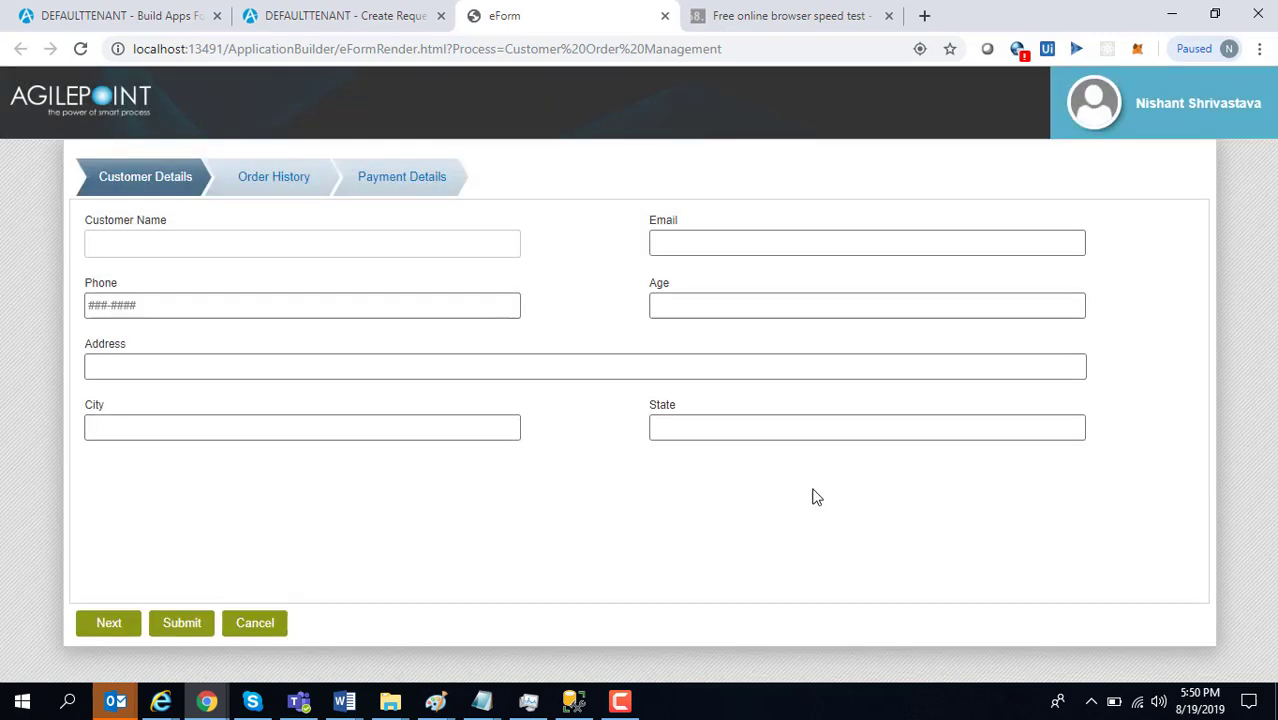
click(358, 51)
key(Return)
Switch to SQL Server Management Studio, rerun the WF_PERFORMANCE_LOG query, and examine the TIME_STARTED and TIME_SPAN values
click(573, 701)
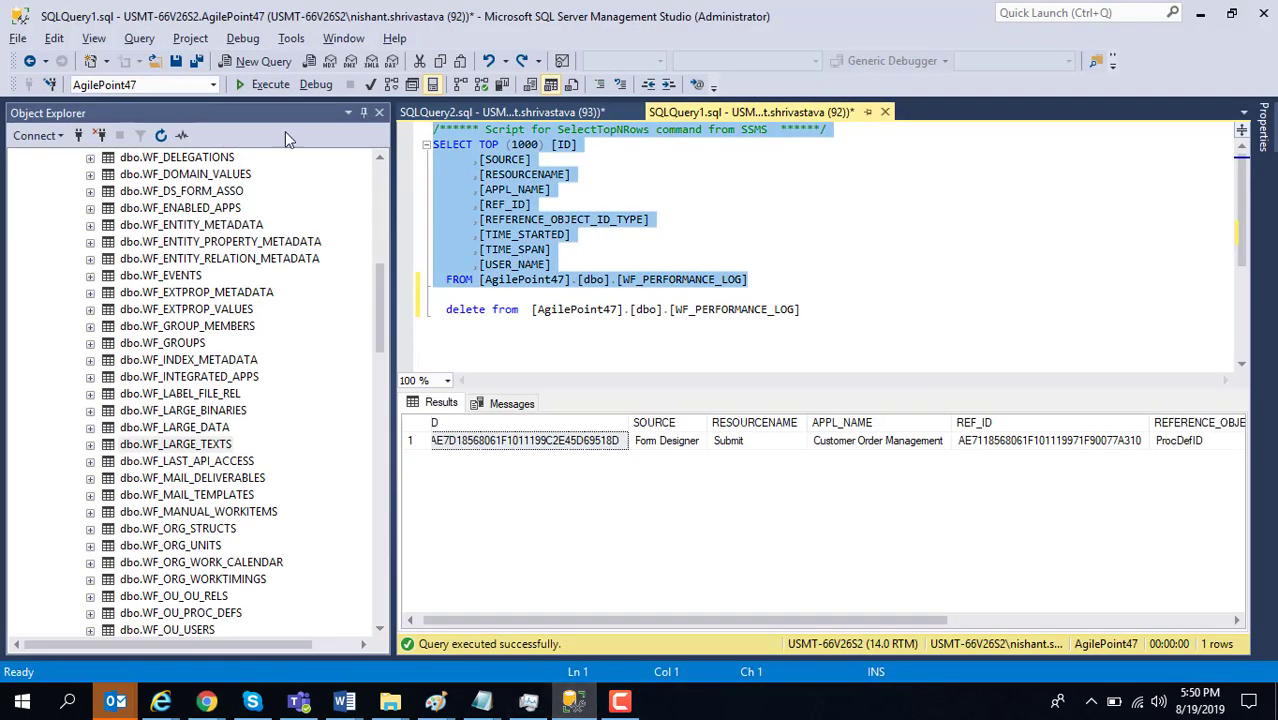
click(265, 85)
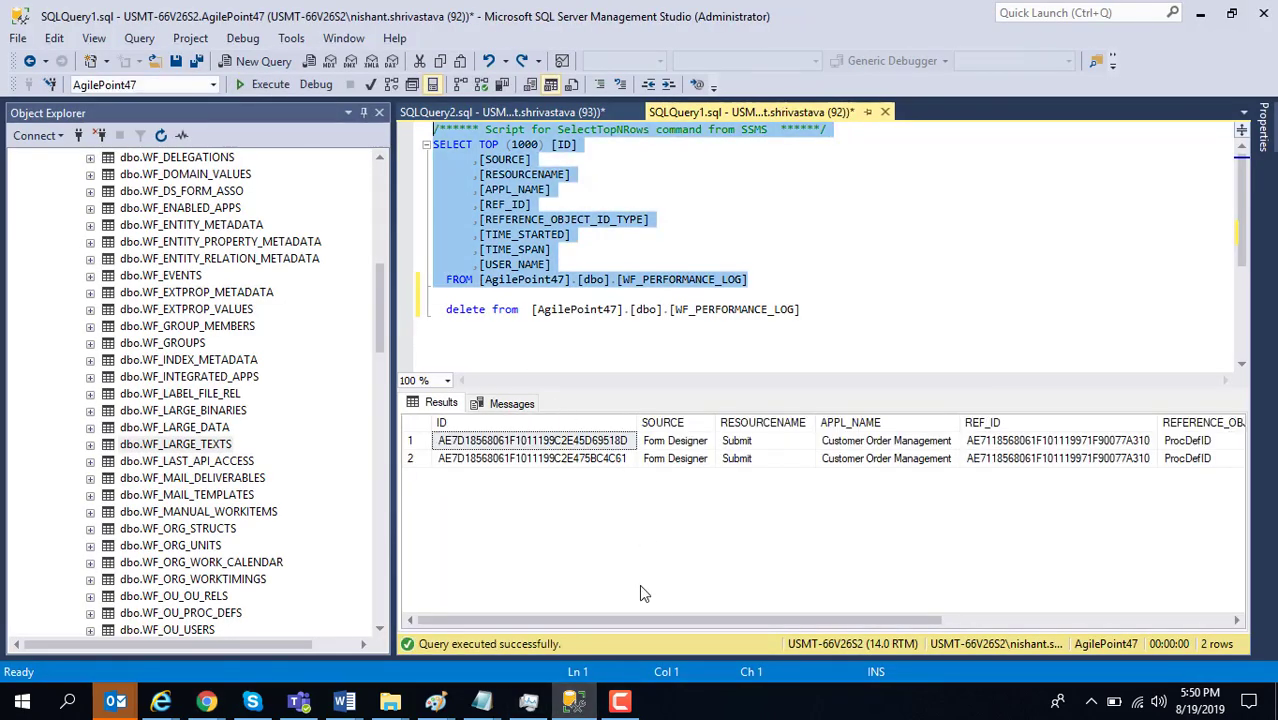
drag(670, 620, 1020, 633)
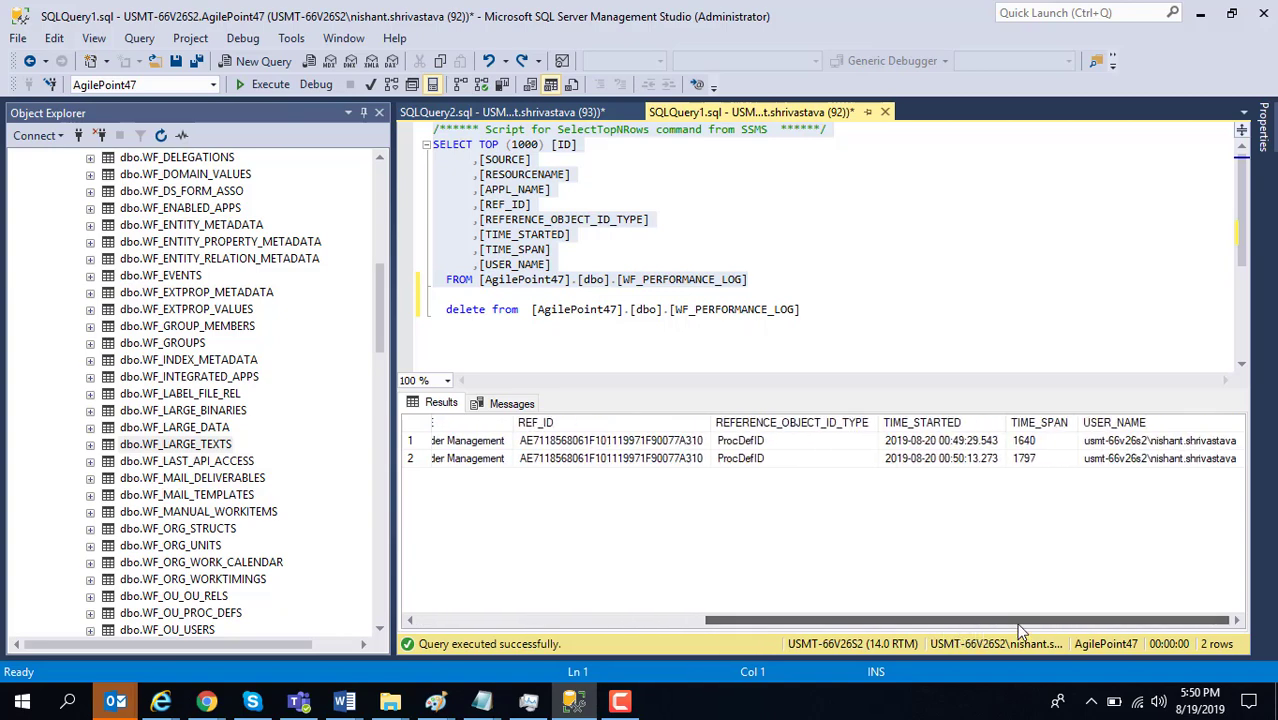
Back in the browser's Form Designer settings, set eForm Performance Monitor to No and save the settings
key(alt+Tab)
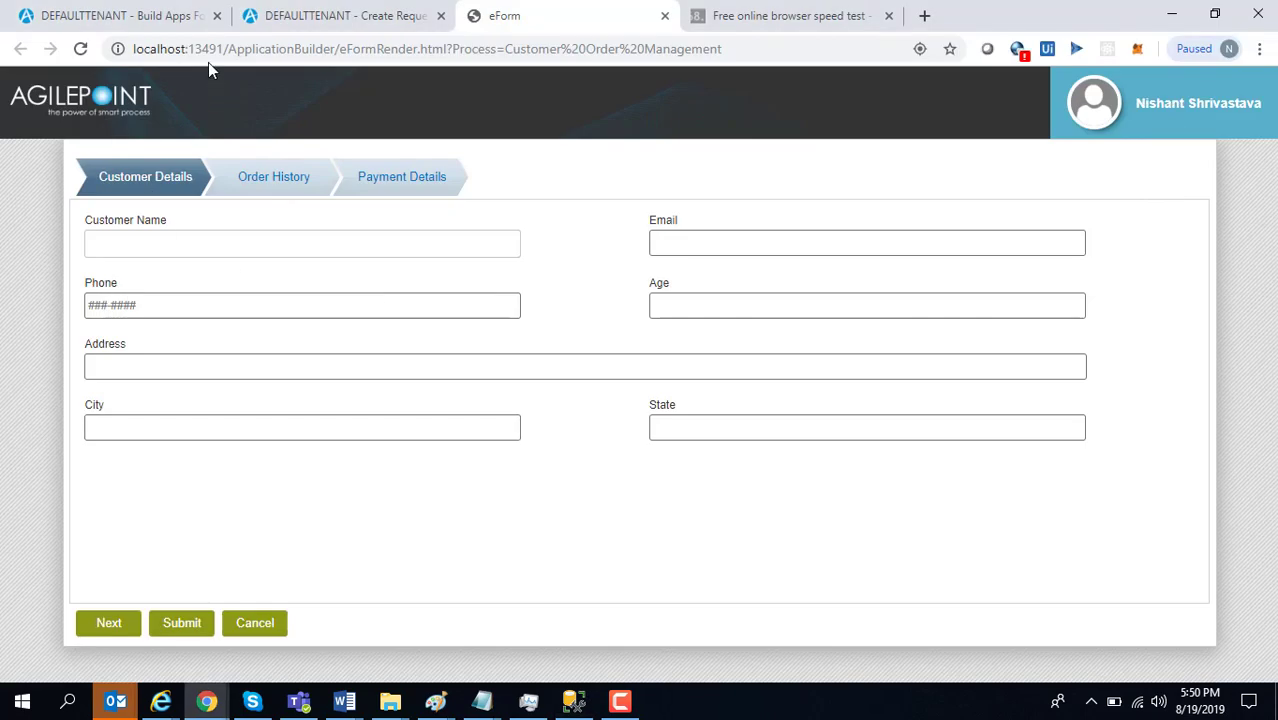
click(136, 12)
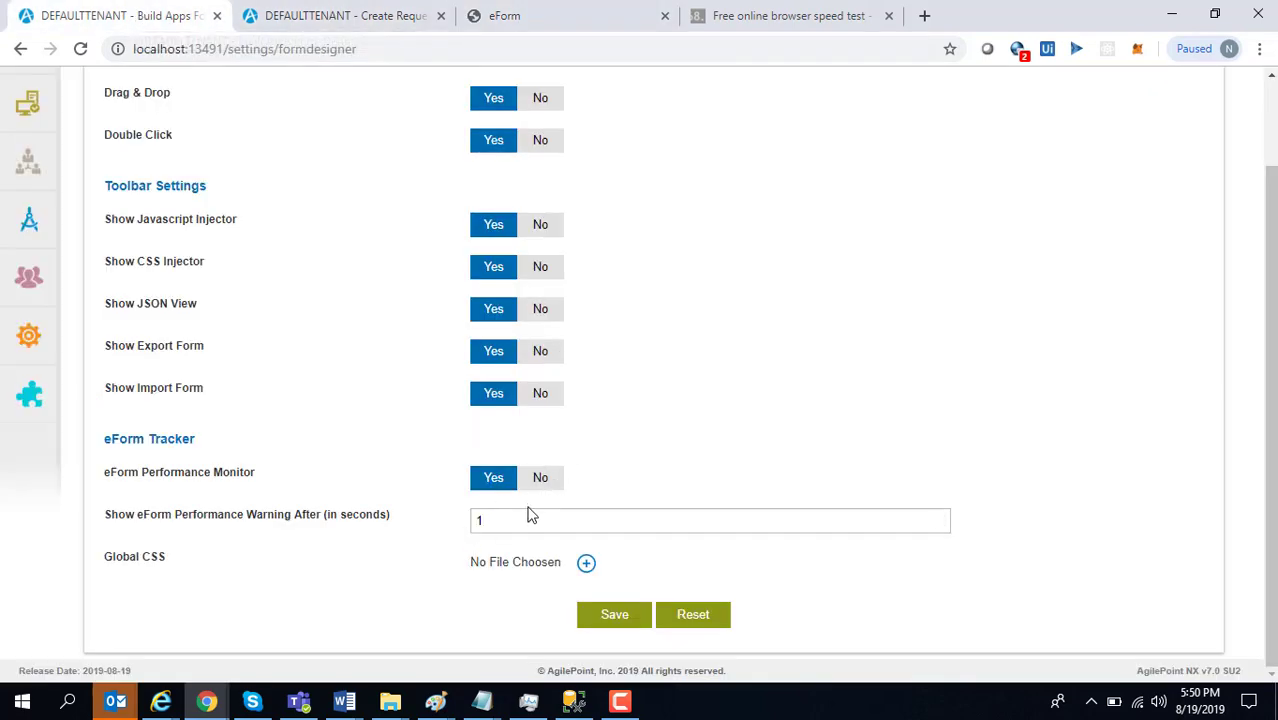
click(540, 477)
click(628, 625)
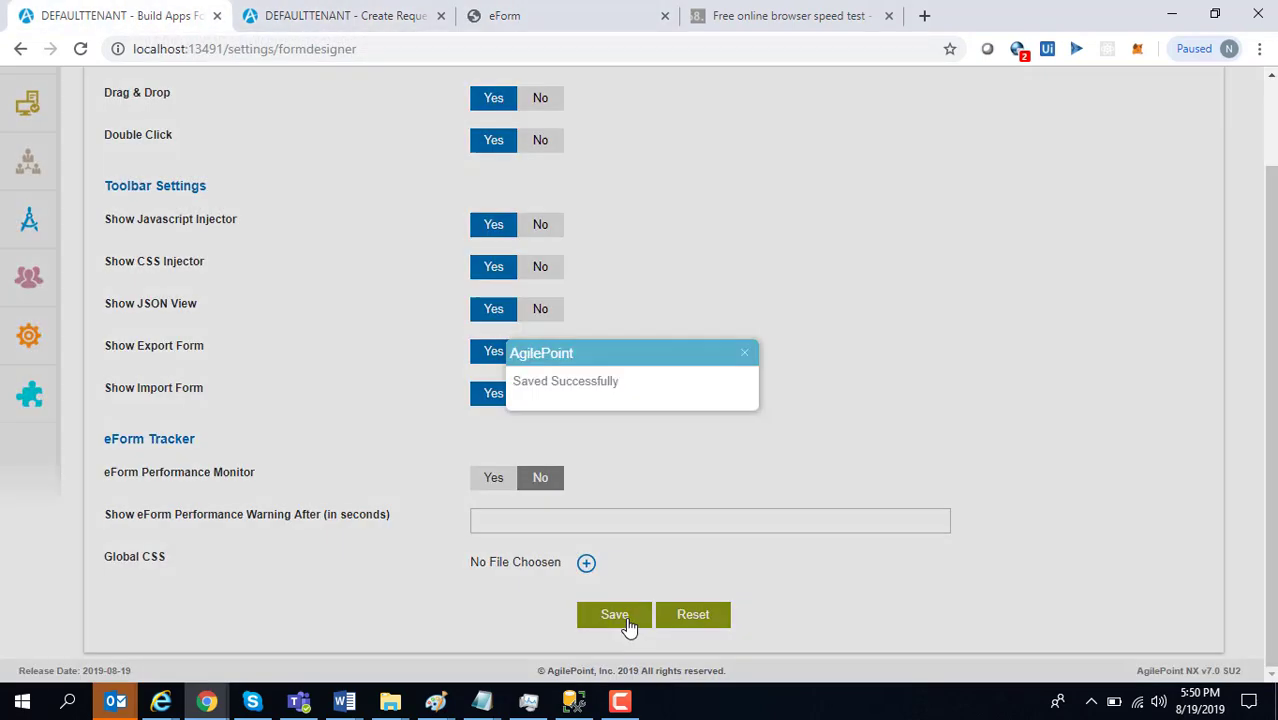
click(744, 353)
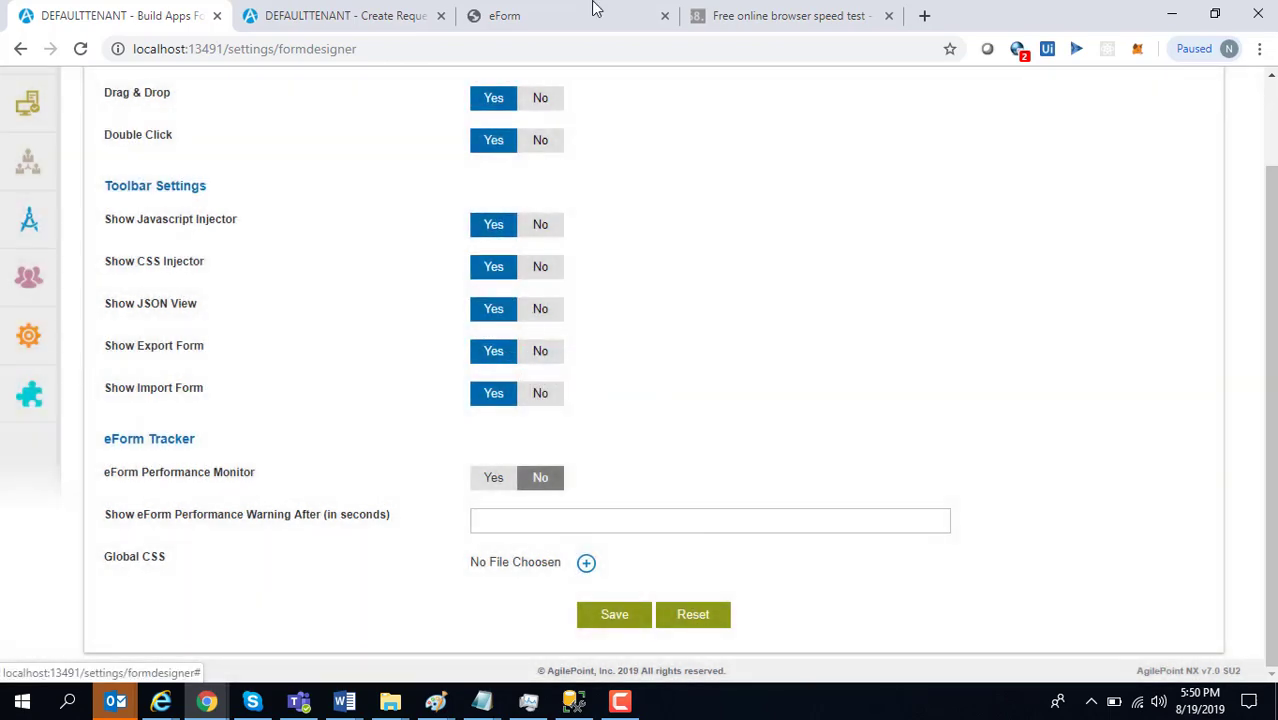
Reload the Customer Order Management eForm, check WF_PERFORMANCE_LOG for new entries in SQL Server Management Studio, and return to the eForm
click(595, 9)
click(295, 50)
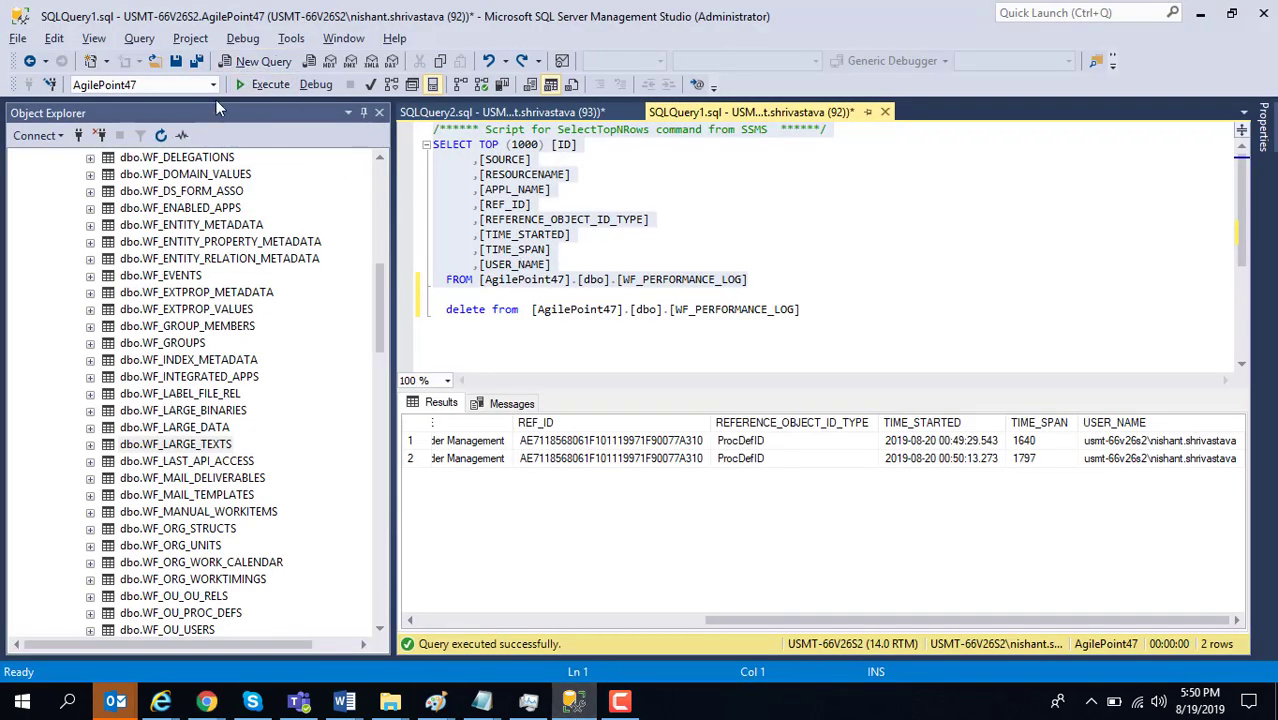
click(255, 84)
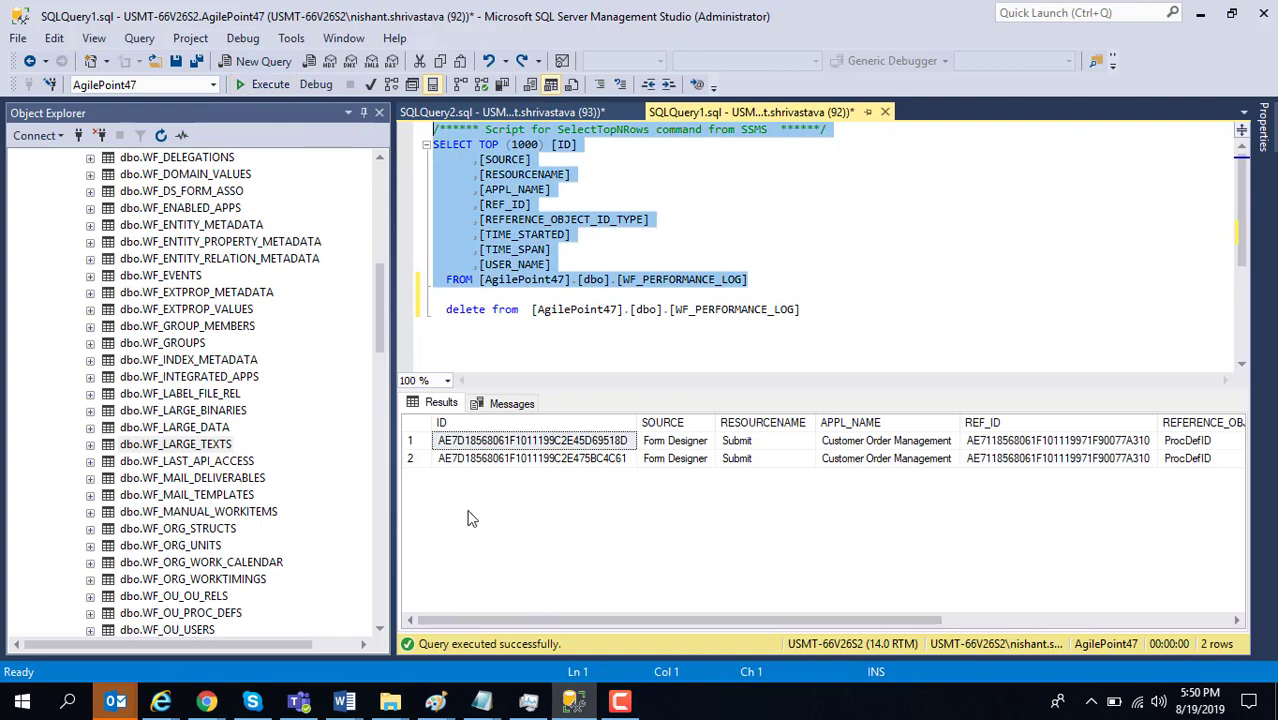
click(1201, 14)
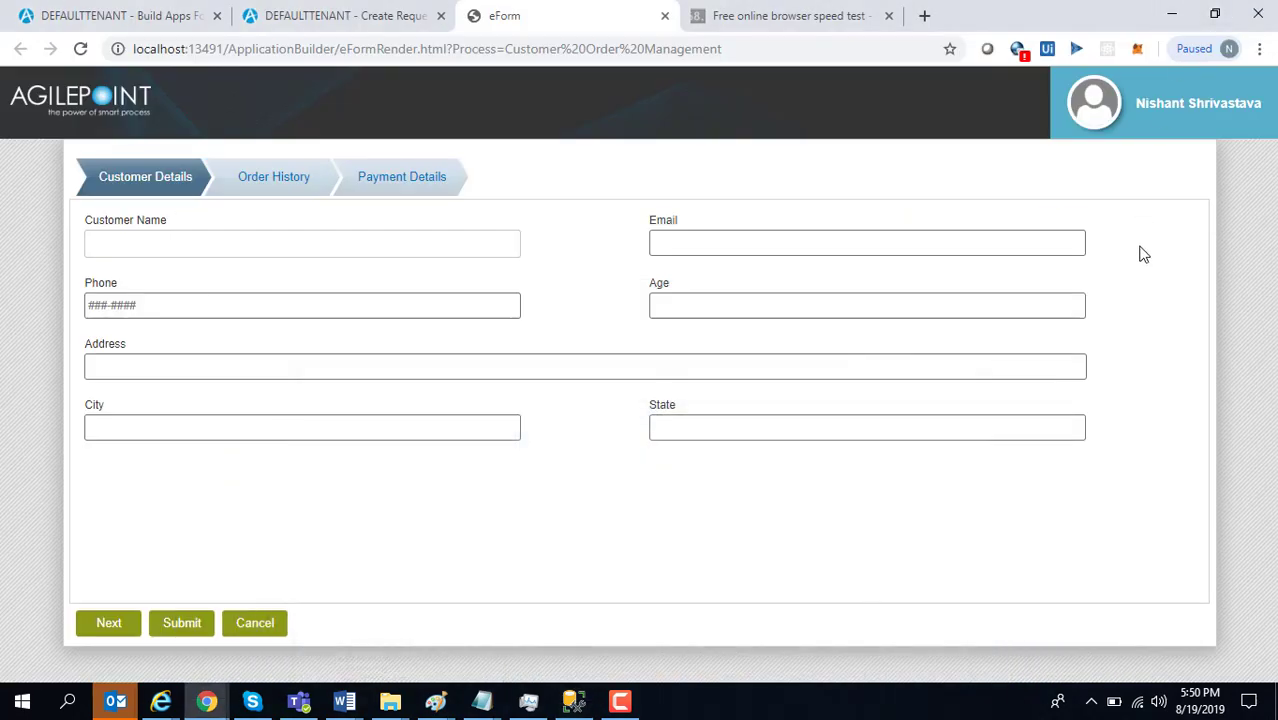